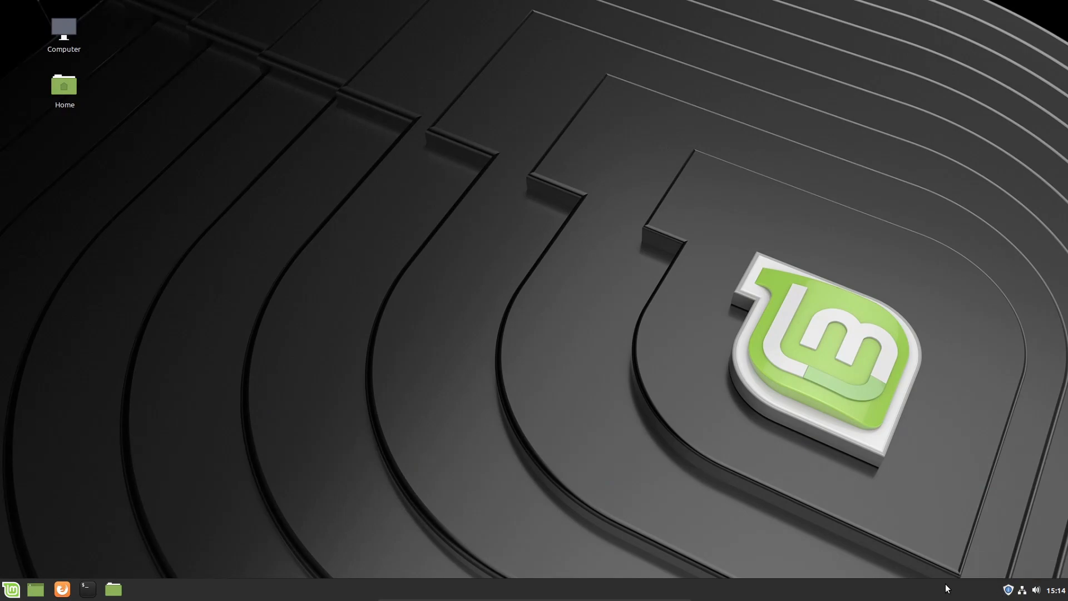
# - Open the Update Manager and look through its help page, closing the help when finished
pyautogui.click(1008, 590)
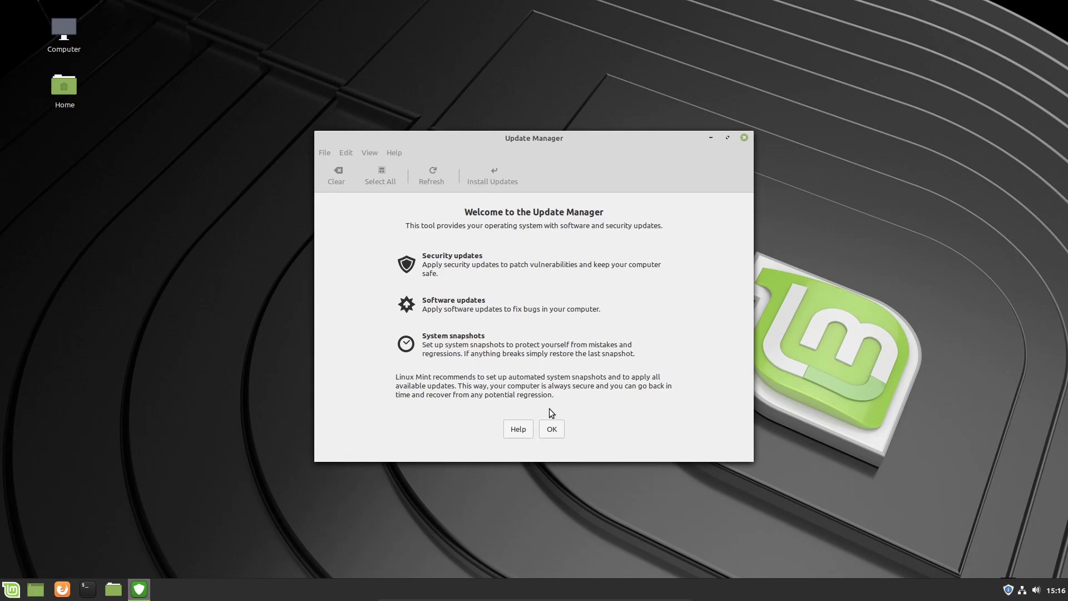
pyautogui.click(522, 429)
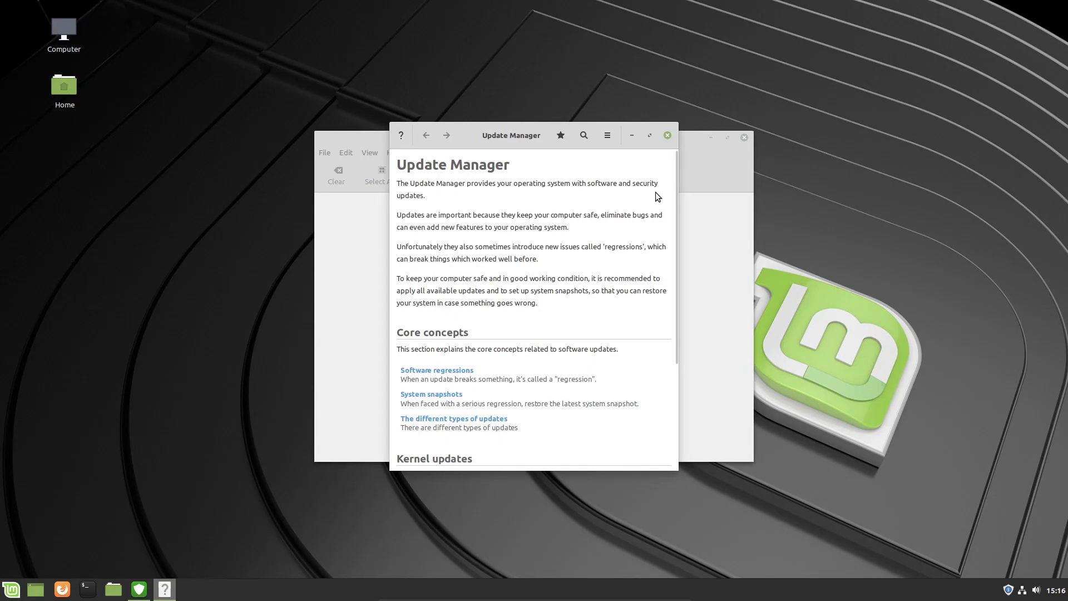
pyautogui.scroll(-2, 676, 212)
pyautogui.moveTo(677, 228); pyautogui.dragTo(670, 184)
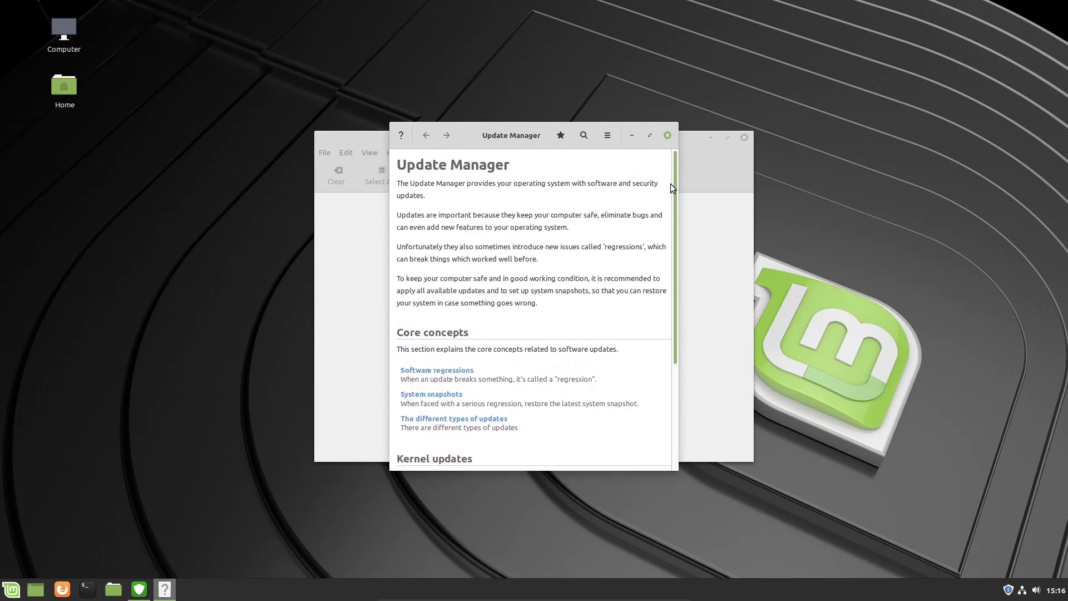
pyautogui.click(667, 135)
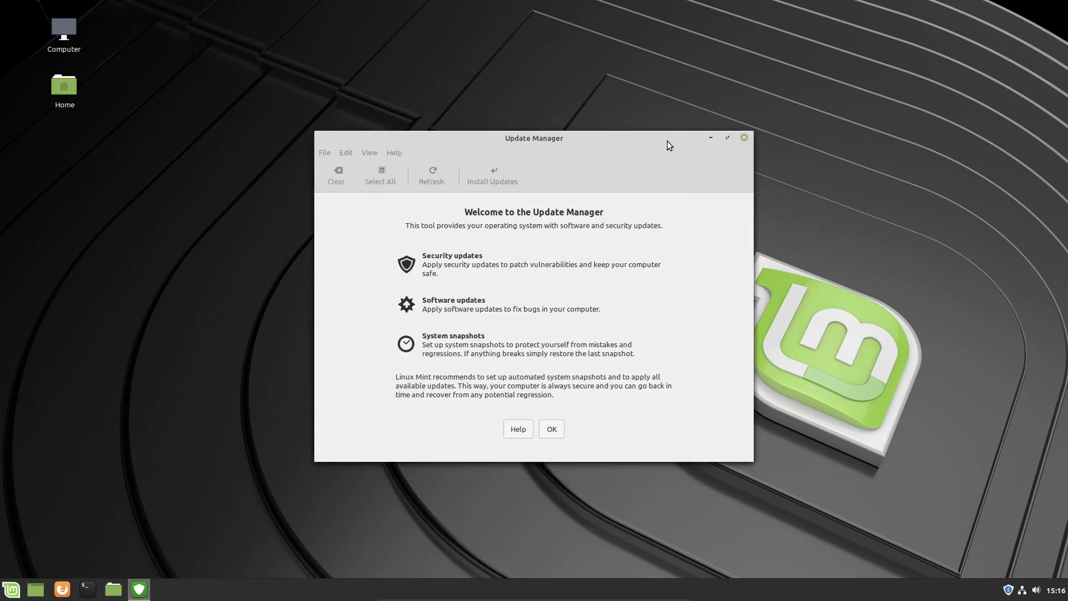
# - Accept the welcome page and apply the new version of the Update Manager, authenticating with the account password
pyautogui.click(553, 430)
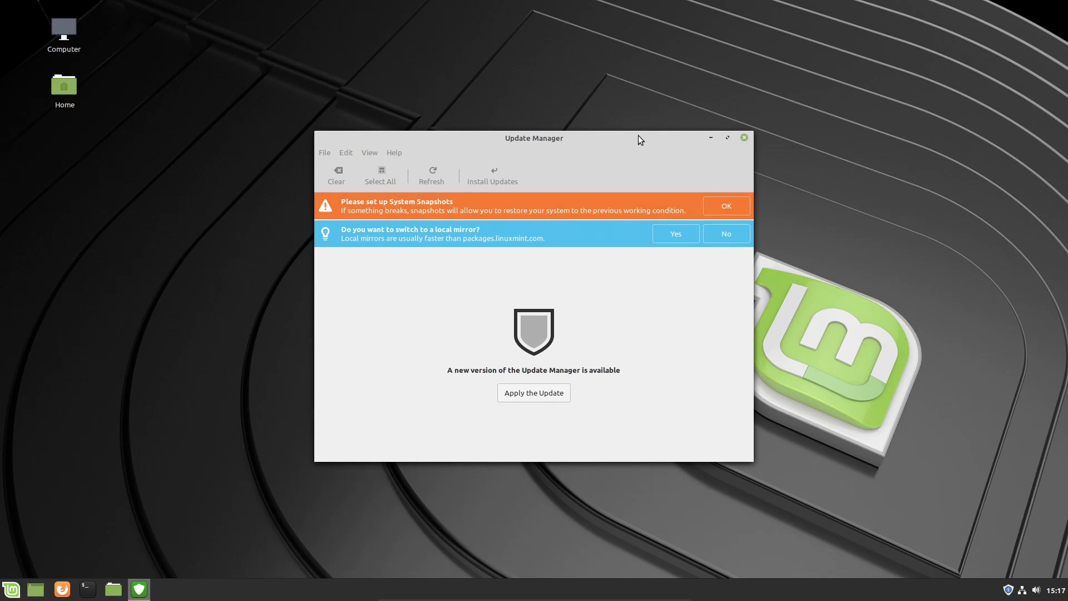
pyautogui.click(534, 395)
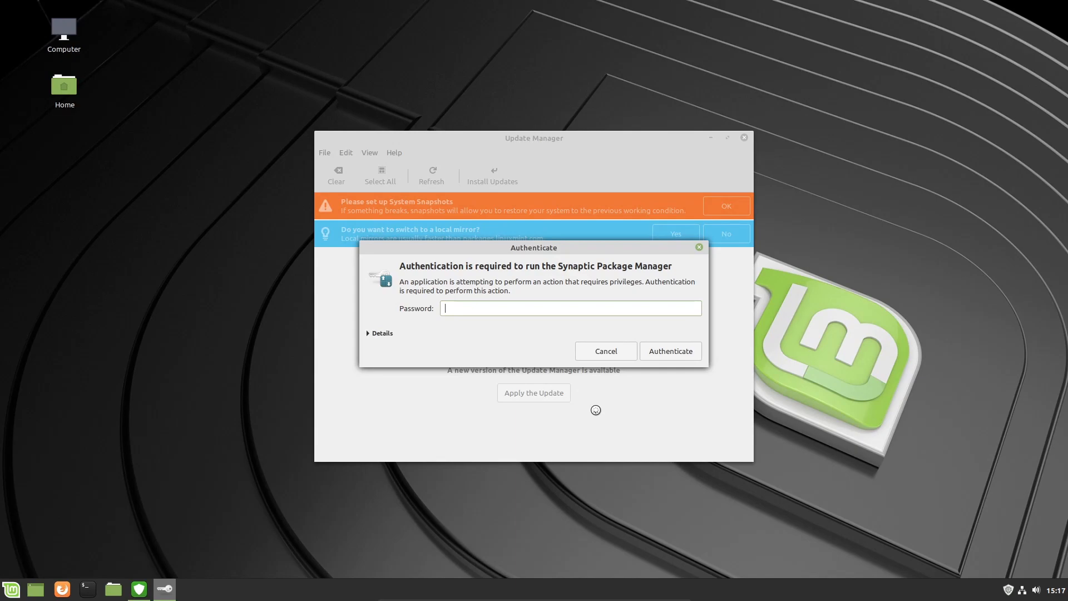
pyautogui.write('••••')
pyautogui.press('Return')
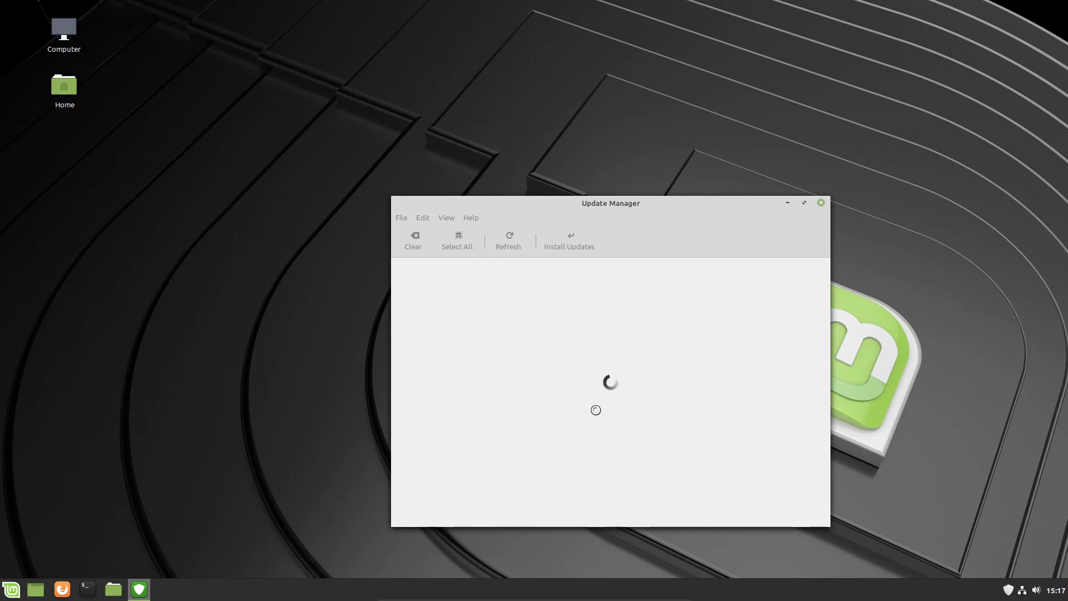
pyautogui.moveTo(662, 204); pyautogui.dragTo(567, 128)
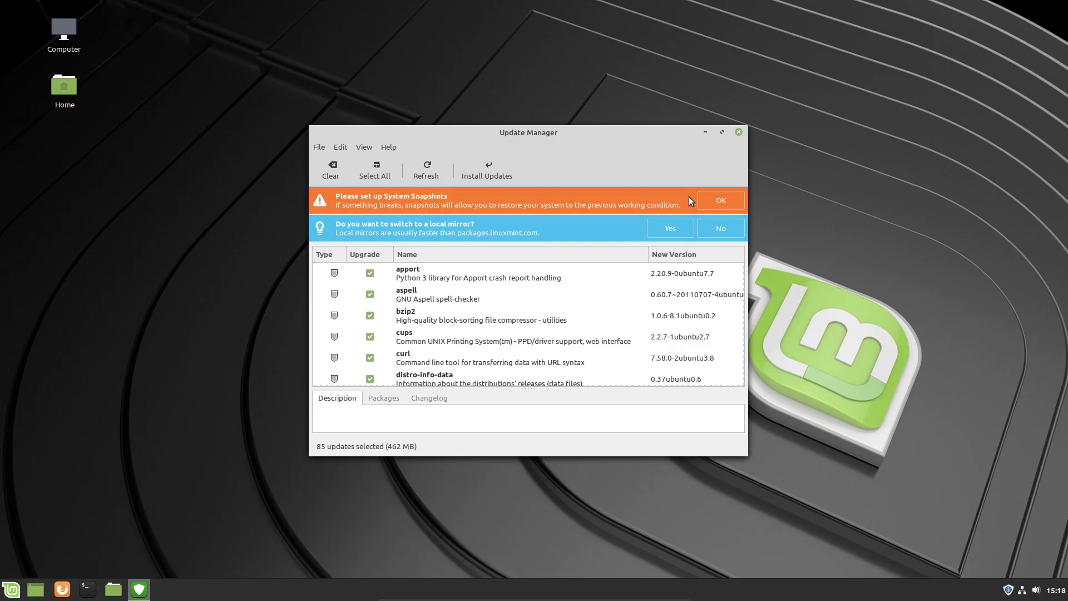
# - Start the recommended system snapshot setup in Timeshift, authenticating with the account password
pyautogui.click(729, 204)
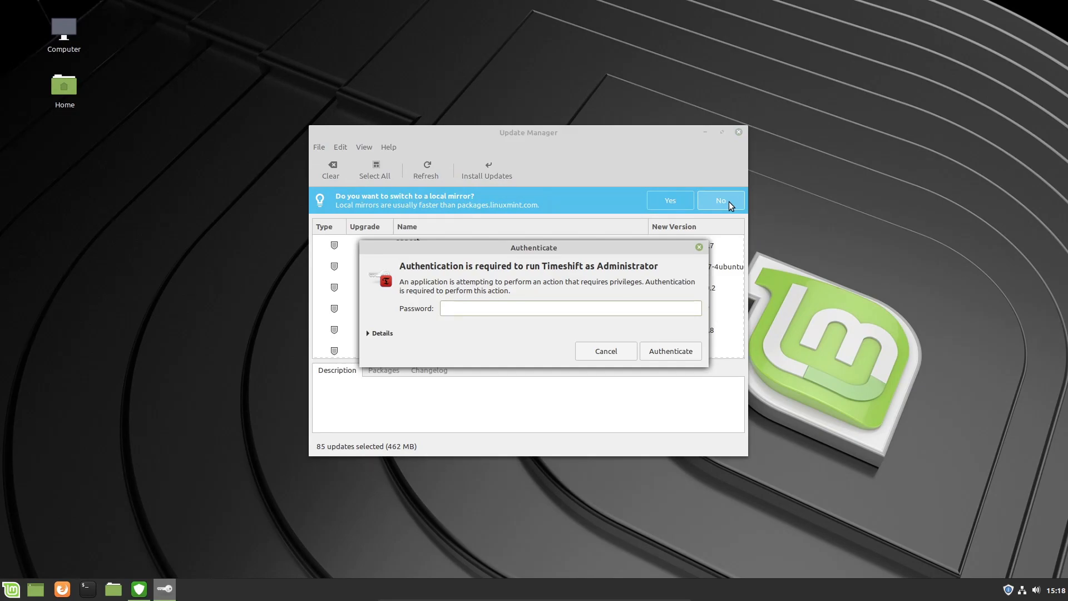
pyautogui.write('••••')
pyautogui.press('Return')
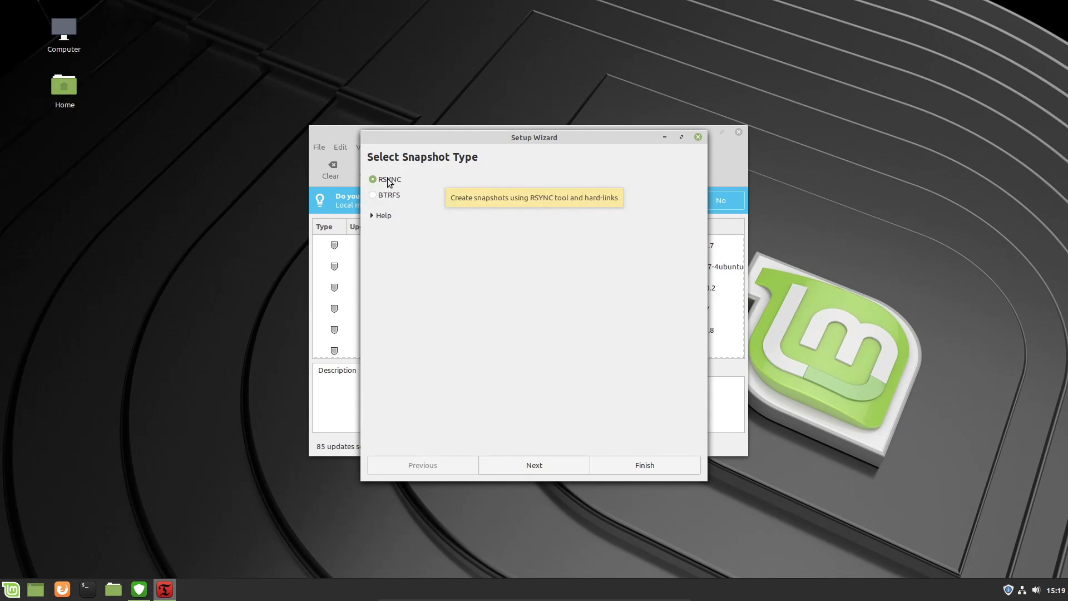
# - Read the help on snapshot types, keep RSYNC as the type, and accept sda1 as the snapshot location
pyautogui.click(371, 217)
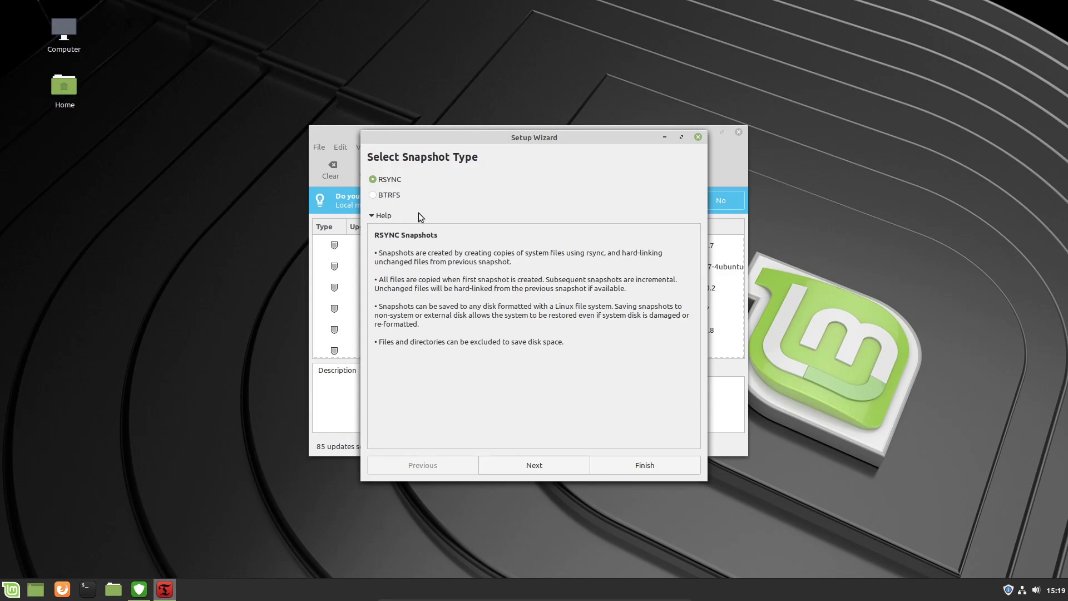
pyautogui.click(554, 467)
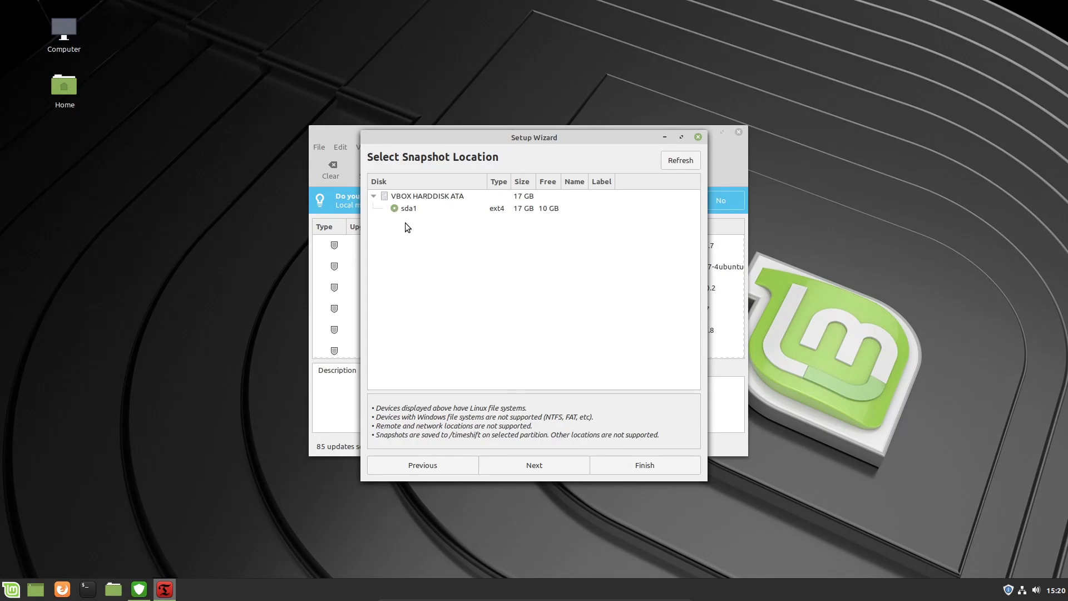
pyautogui.click(555, 465)
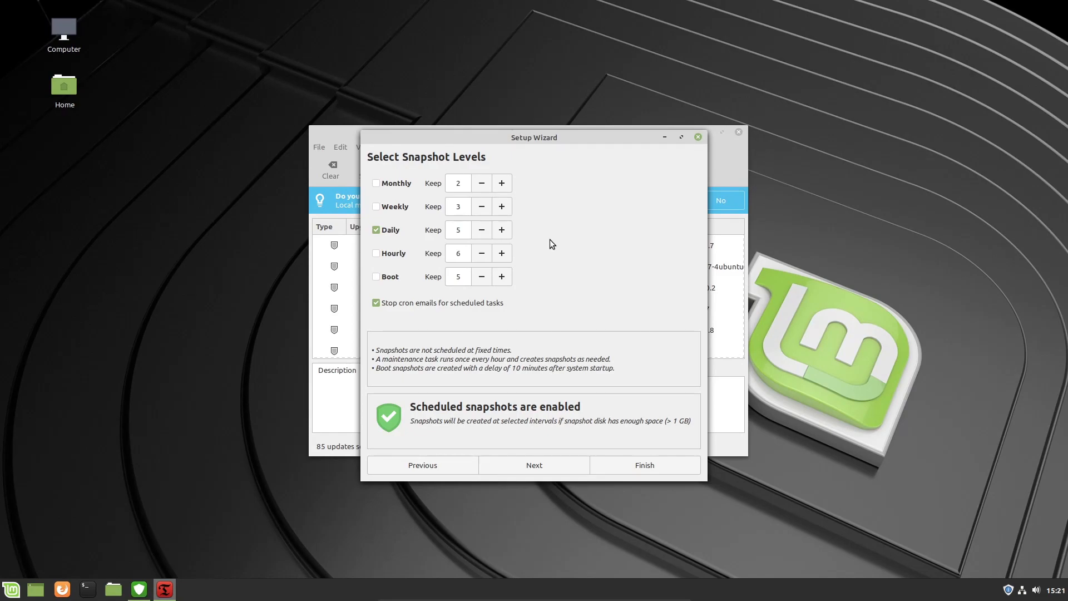
# - Lower the number of daily snapshots to keep by two and accept the snapshot levels
pyautogui.click(482, 230)
pyautogui.click(482, 231)
pyautogui.click(565, 466)
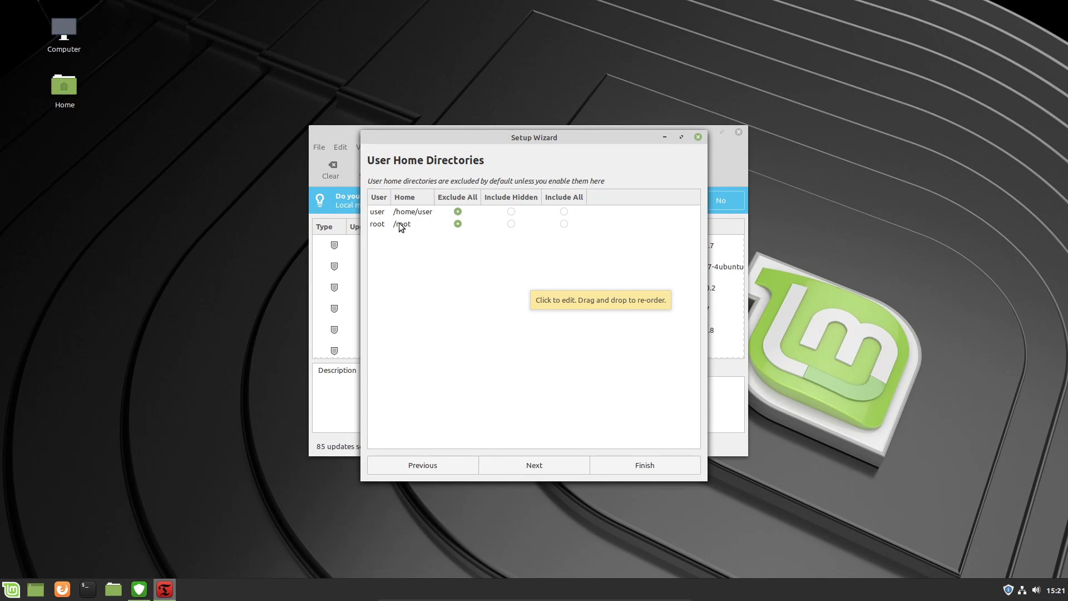
# - Leave the user and root home directories on Exclude All, finish the snapshot wizard, and close Timeshift
pyautogui.click(565, 211)
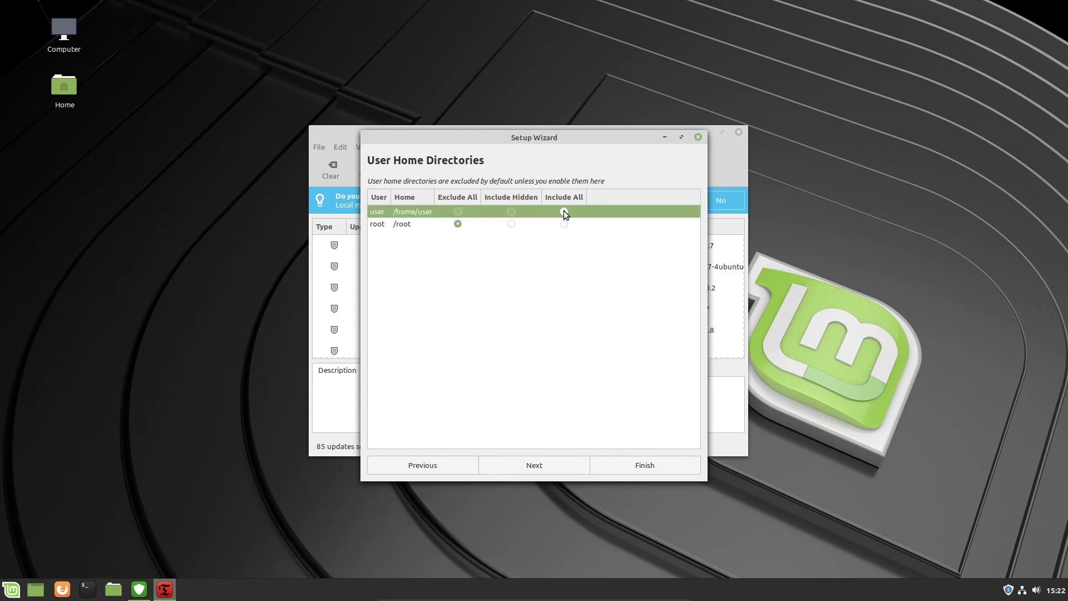
pyautogui.click(458, 211)
pyautogui.click(562, 465)
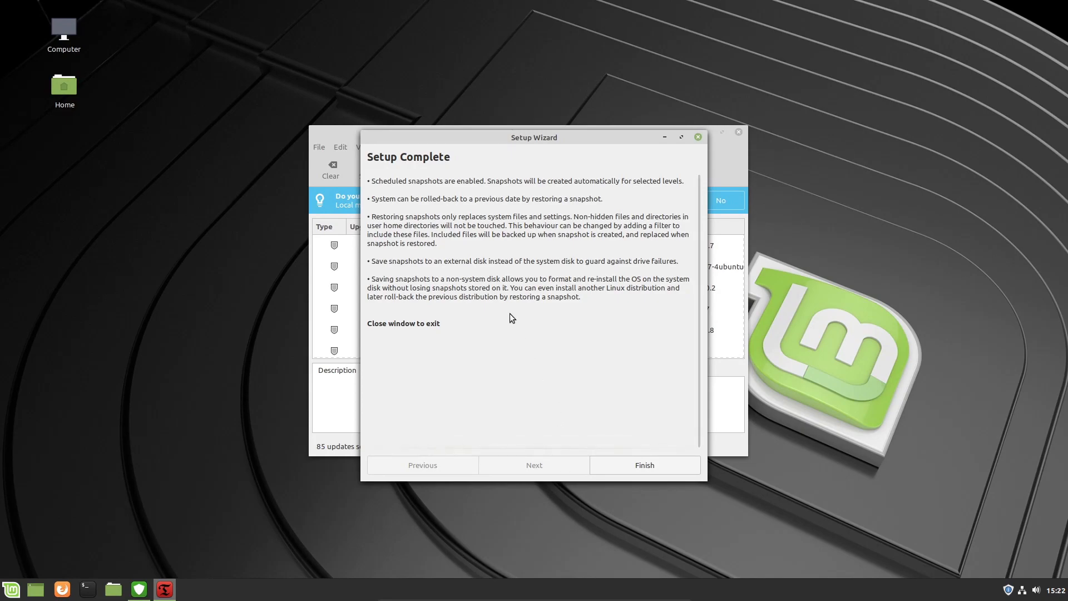
pyautogui.click(619, 462)
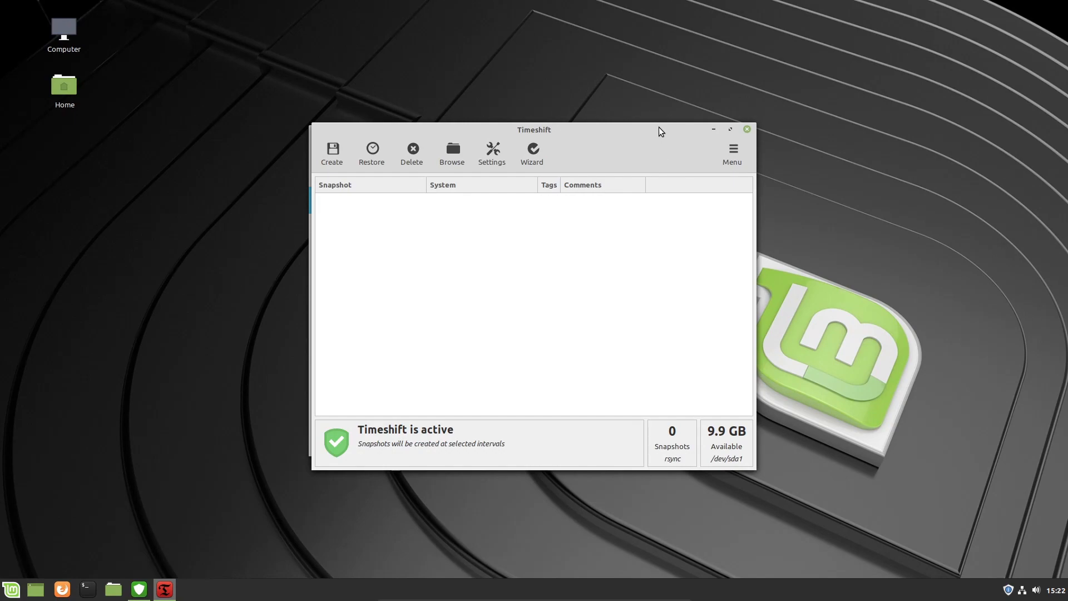
pyautogui.click(749, 130)
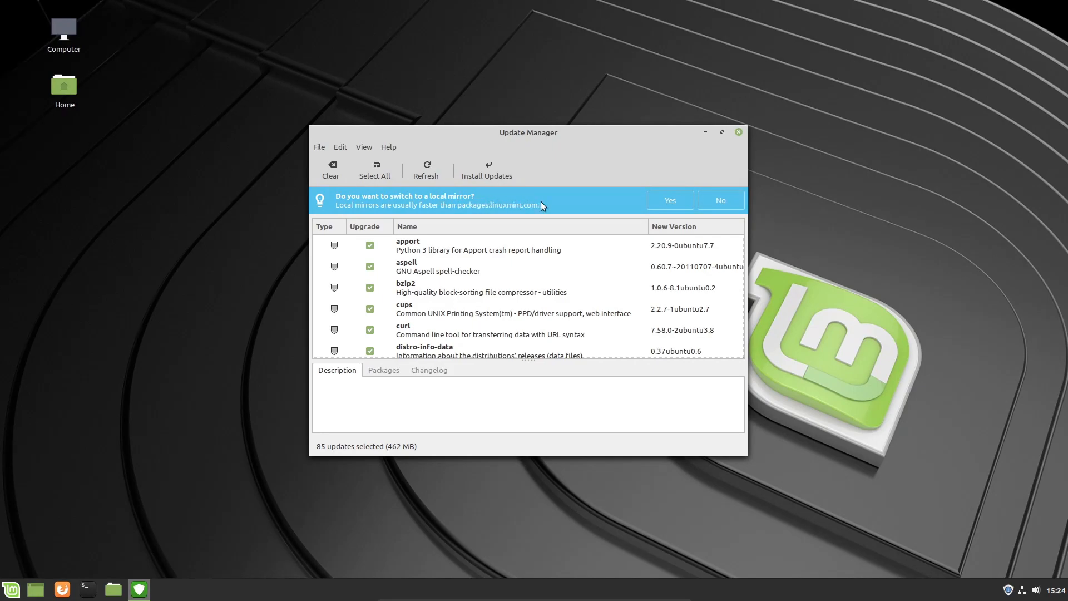
# - Agree to switch to a local mirror and open Software Sources, authenticating with the account password
pyautogui.click(670, 201)
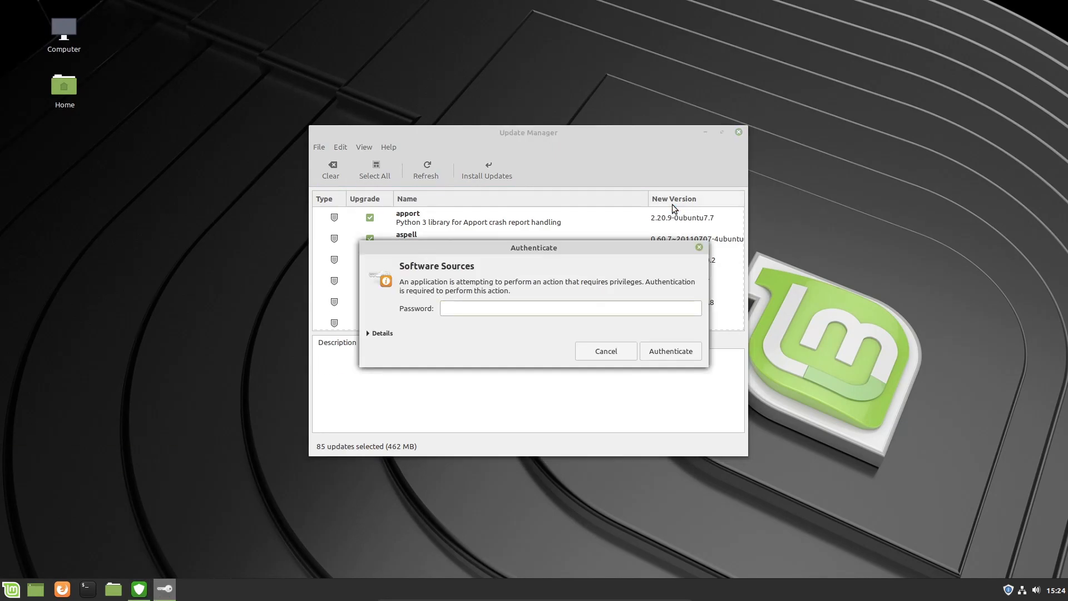
pyautogui.write('****')
pyautogui.press('Return')
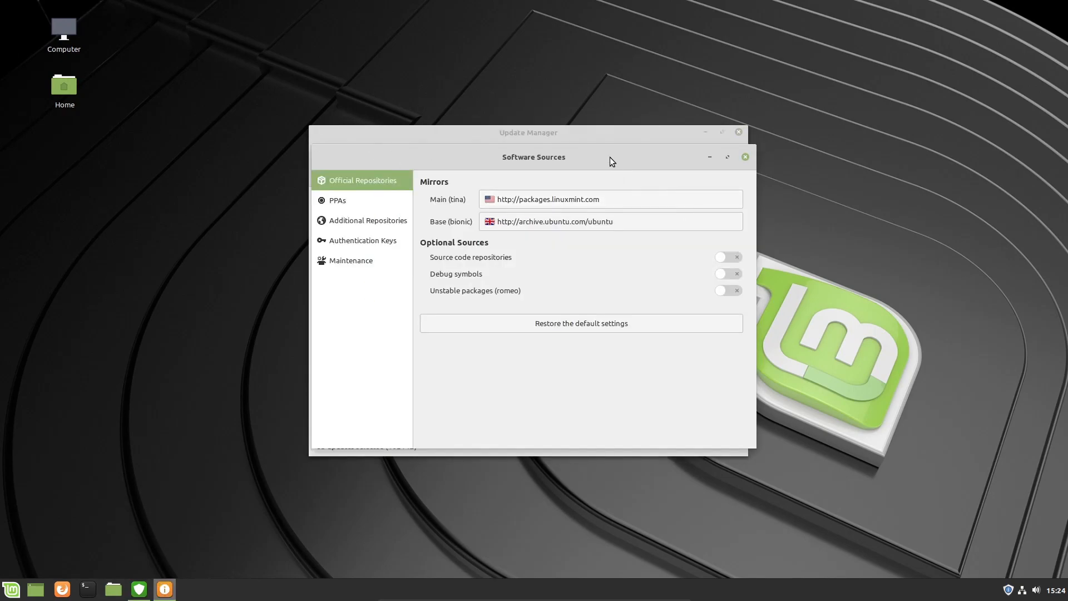
pyautogui.moveTo(609, 157); pyautogui.dragTo(603, 157)
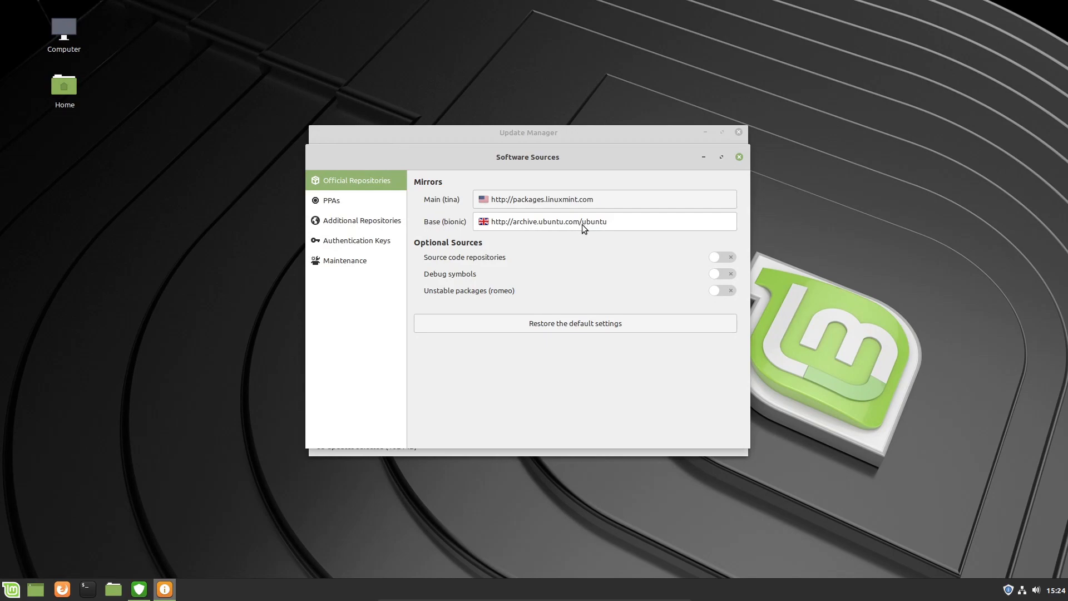
# - Set the Main (tina) mirror to the EvoWise CDN, the fastest server in the mirror list
pyautogui.click(613, 226)
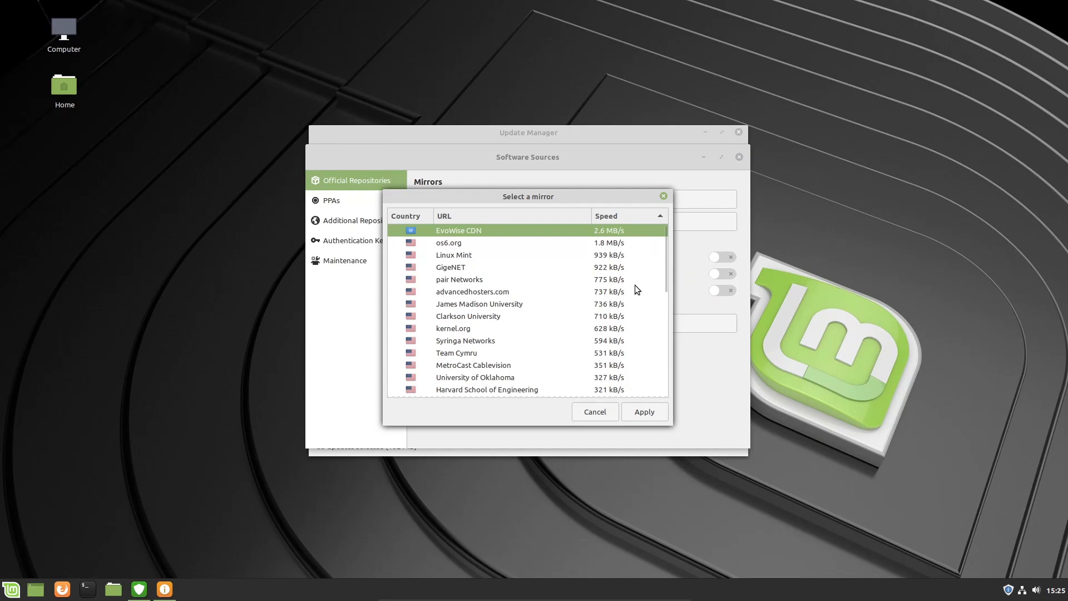
pyautogui.scroll(-1, 635, 285)
pyautogui.moveTo(665, 274); pyautogui.dragTo(662, 246)
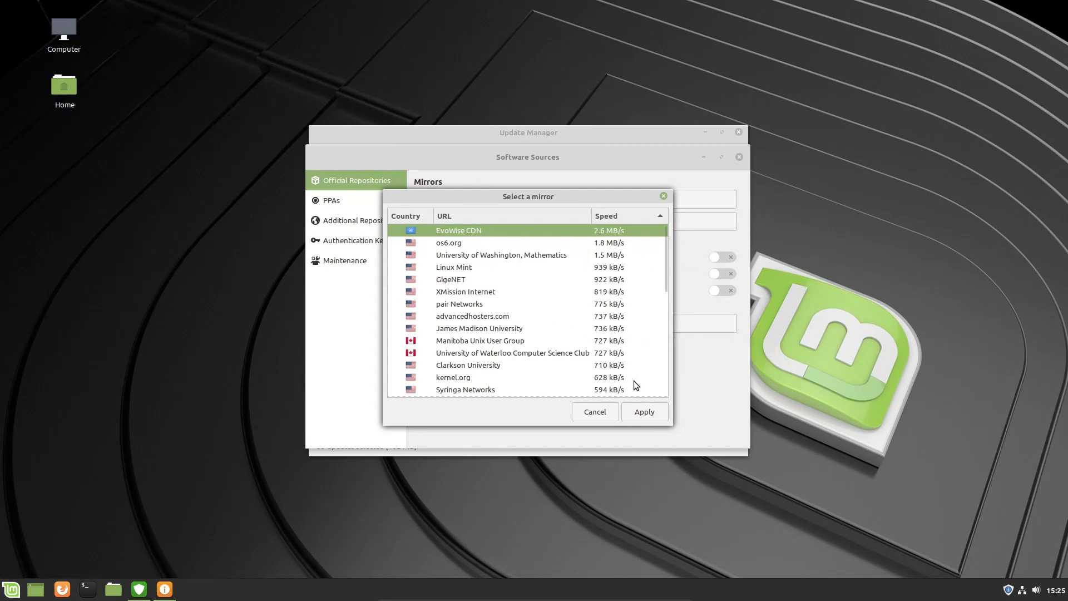
pyautogui.click(662, 419)
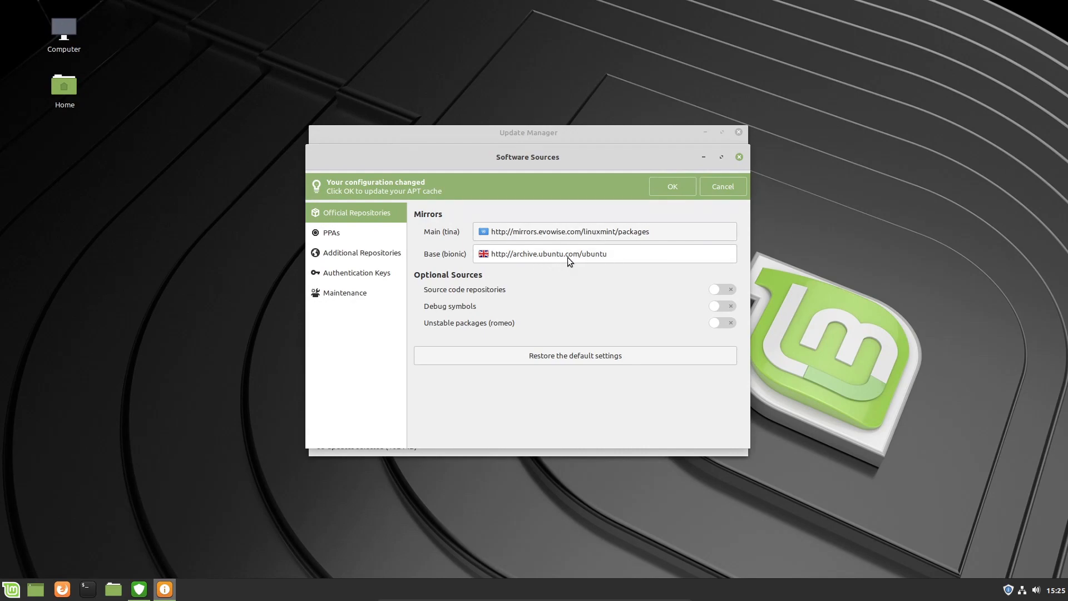
pyautogui.click(627, 255)
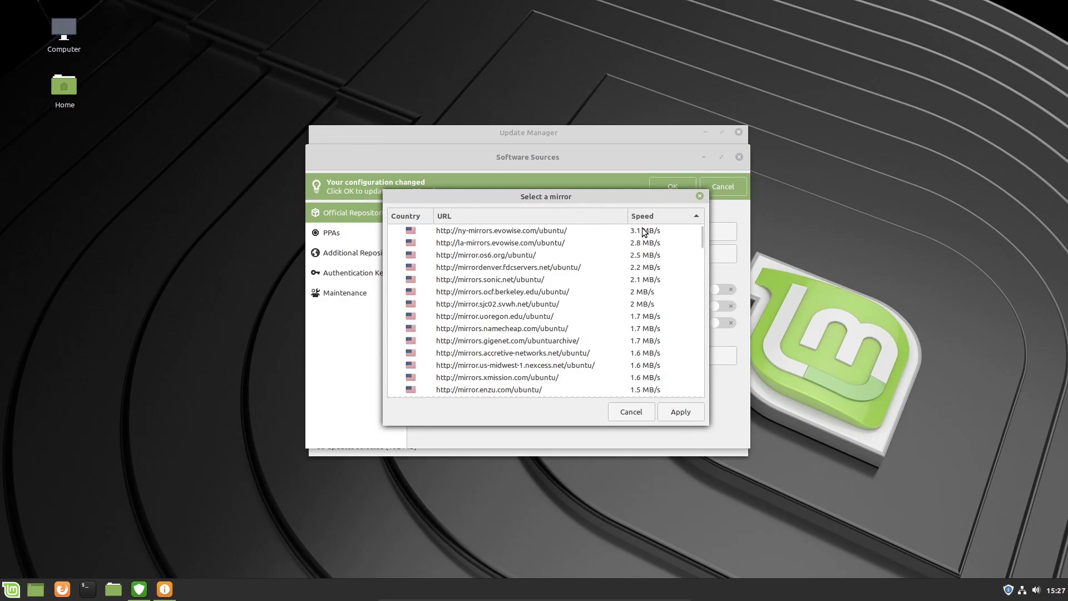
pyautogui.click(561, 231)
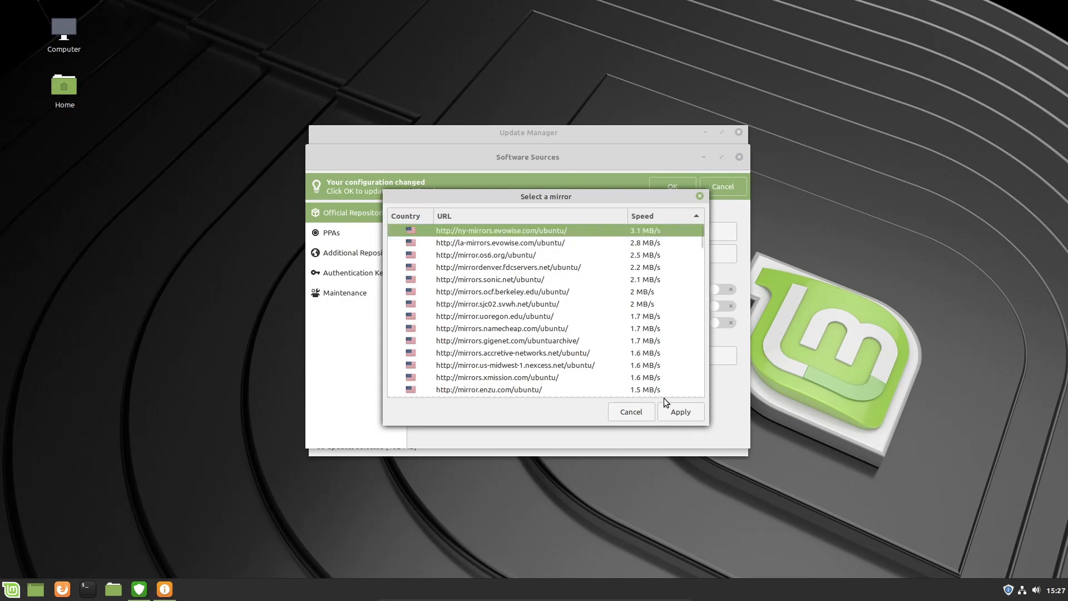
pyautogui.click(684, 413)
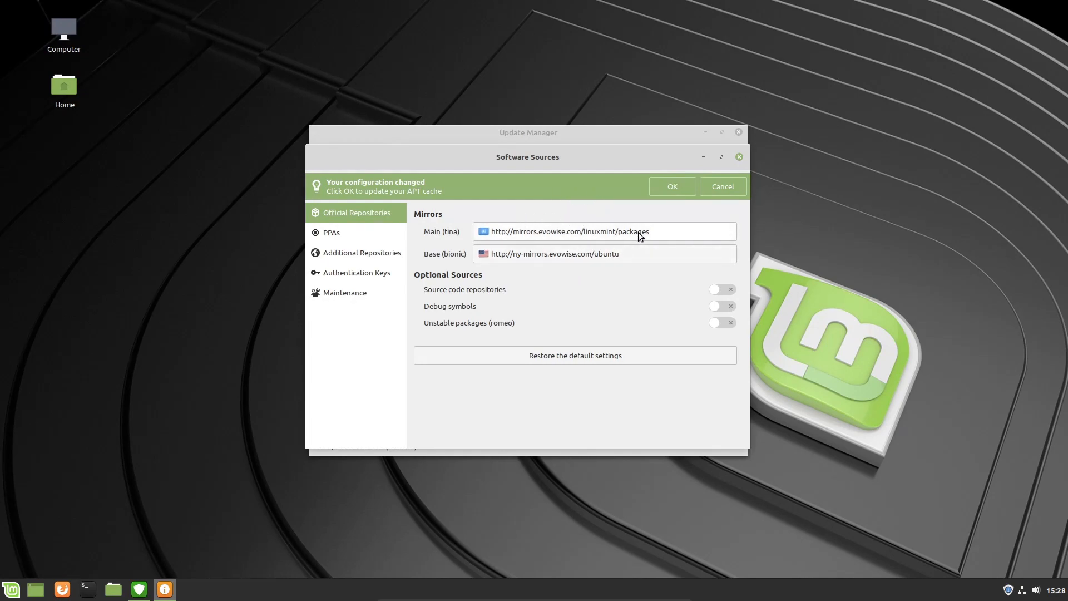
# - Update the APT cache for the new mirrors, leave Software Sources, and refresh the list of available updates
pyautogui.click(673, 190)
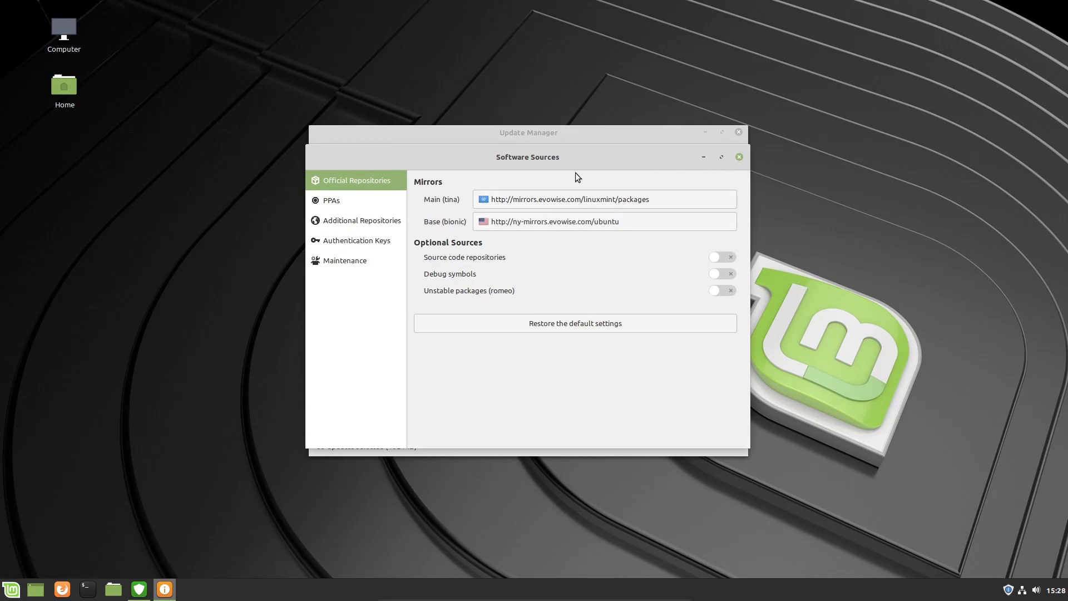
pyautogui.click(739, 158)
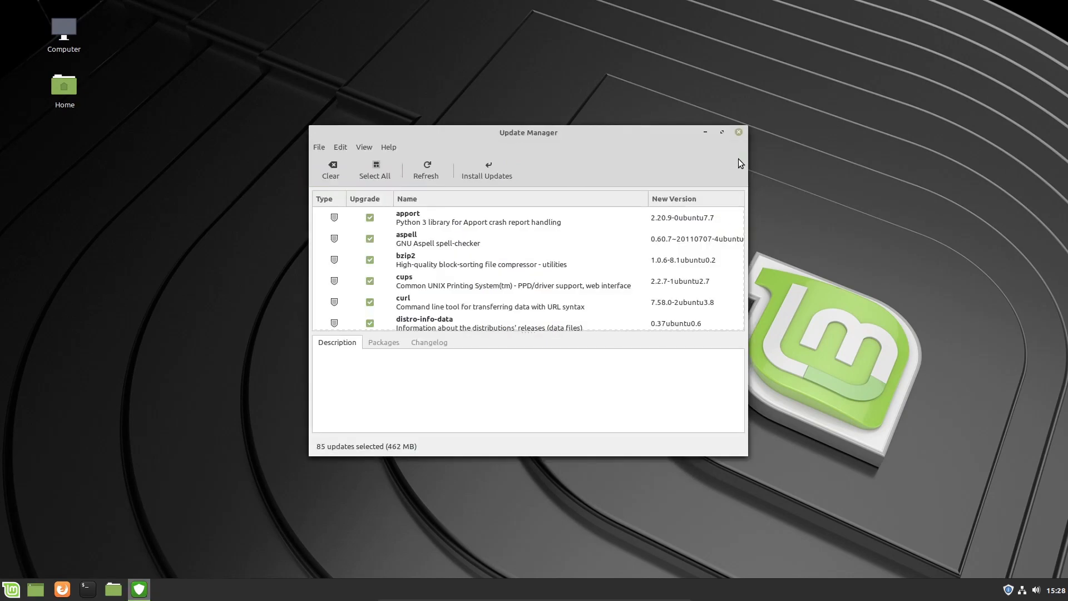
pyautogui.click(435, 169)
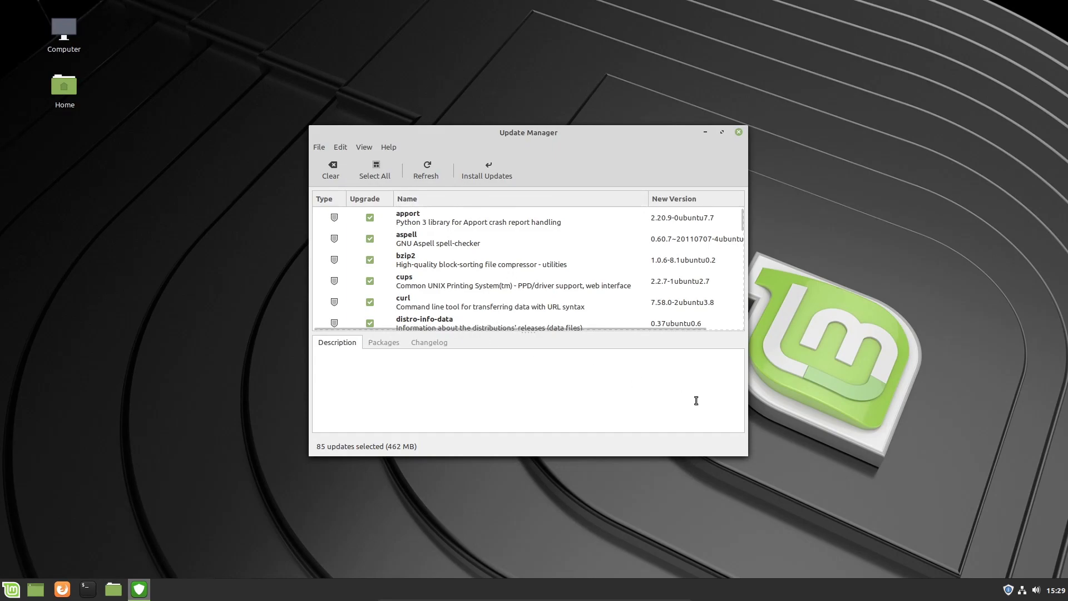
# - Enlarge the Update Manager window and its update list, and browse the security updates
pyautogui.moveTo(623, 452); pyautogui.dragTo(623, 529)
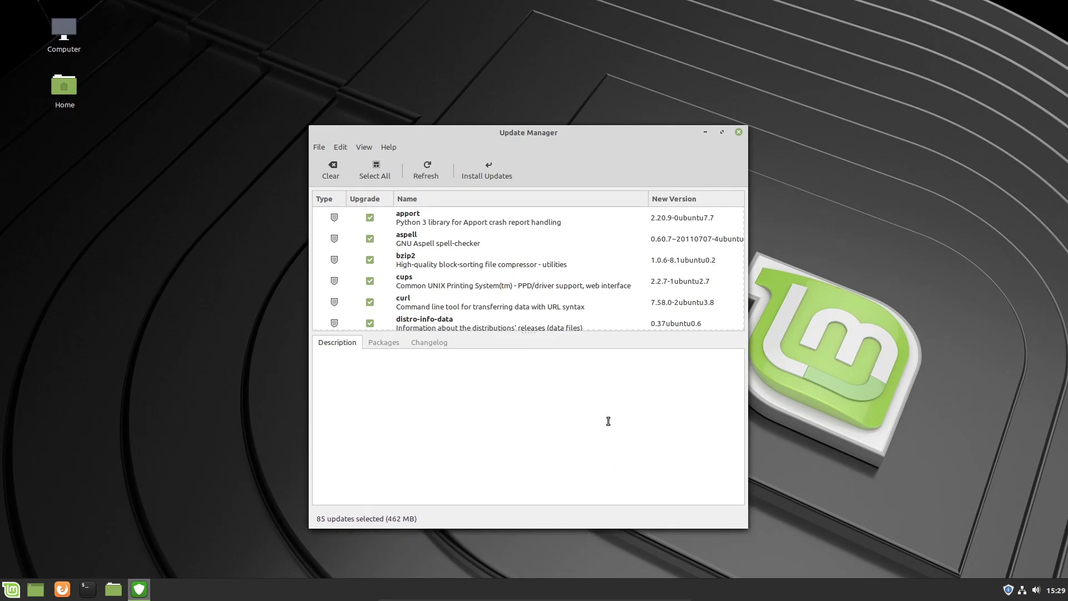
pyautogui.moveTo(607, 331); pyautogui.dragTo(560, 429)
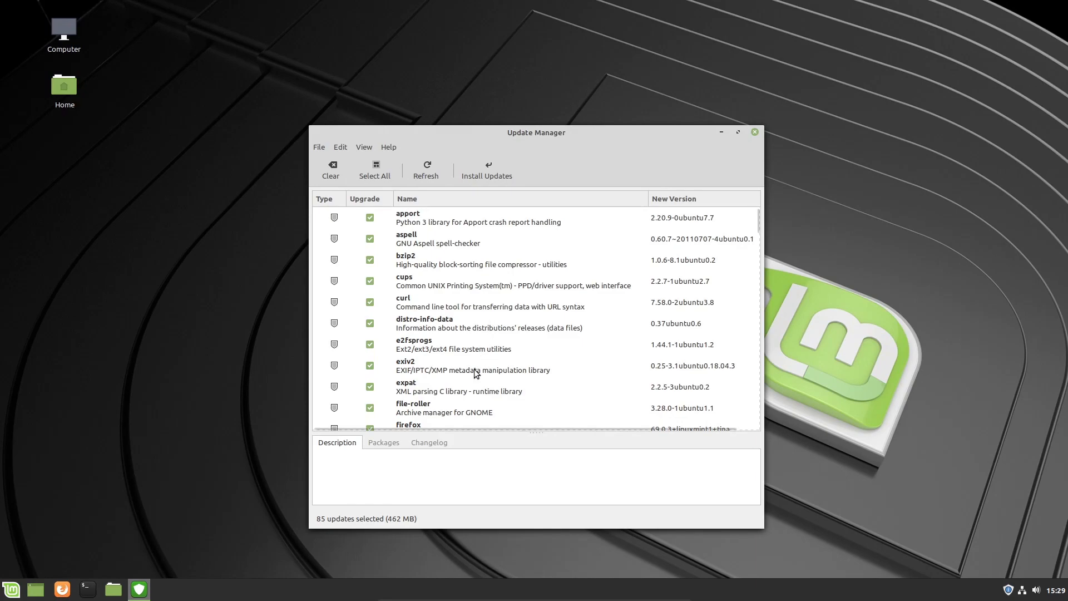
pyautogui.scroll(-2, 476, 373)
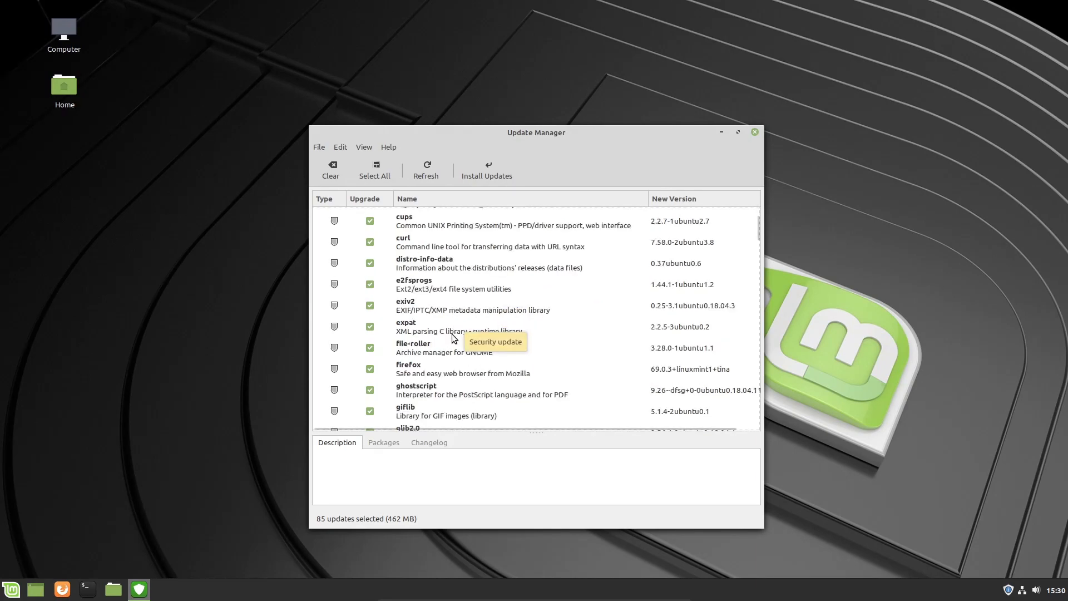
pyautogui.scroll(-2, 454, 337)
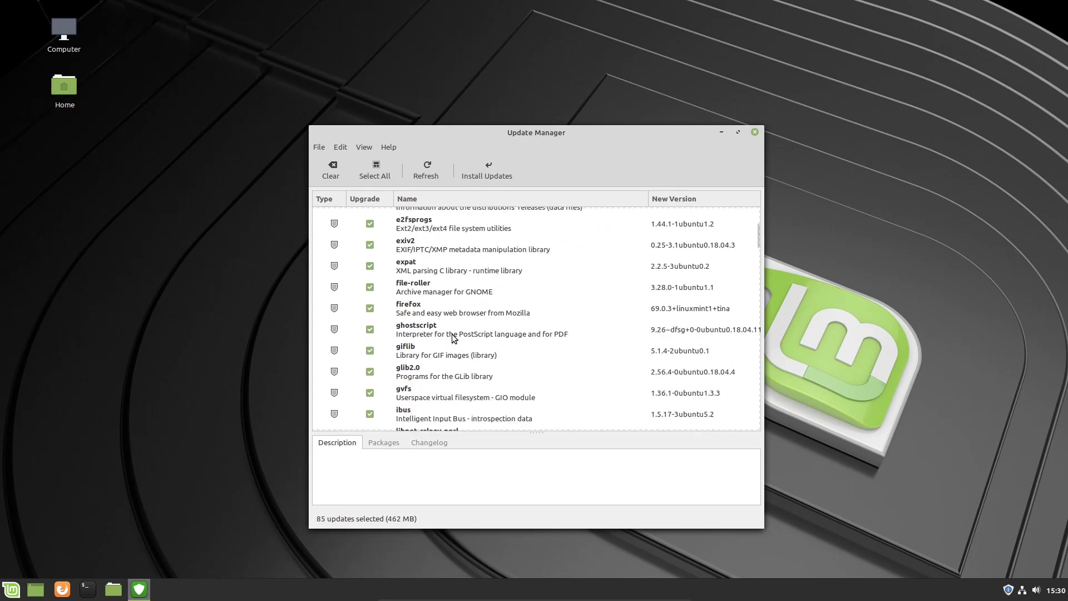
pyautogui.scroll(-1, 453, 337)
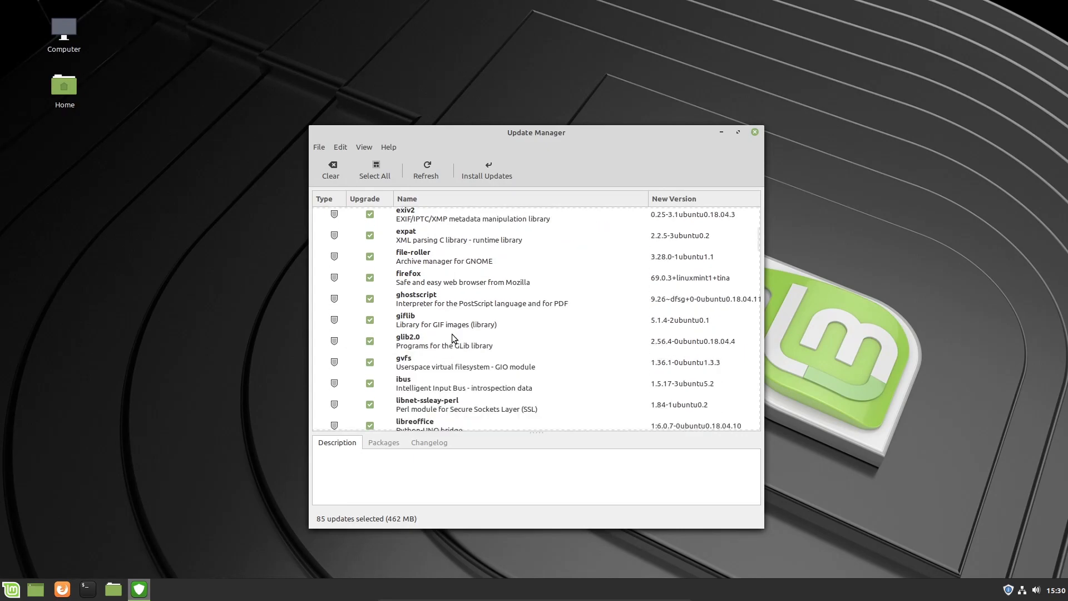
# - Review the firefox update's description, affected packages and changelog, giving the details area more height
pyautogui.click(465, 277)
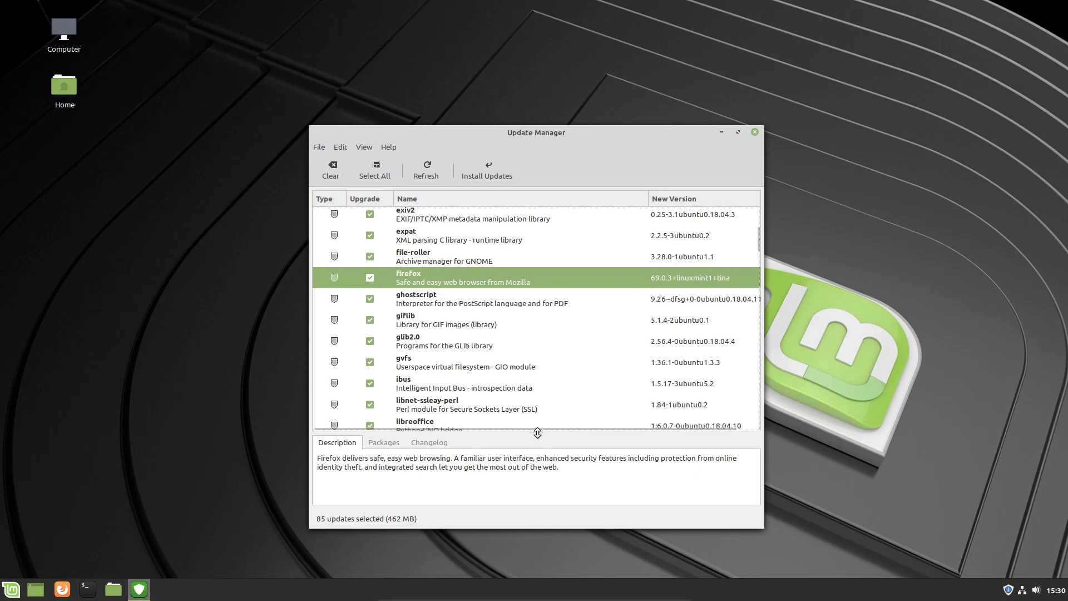
pyautogui.moveTo(537, 433); pyautogui.dragTo(538, 376)
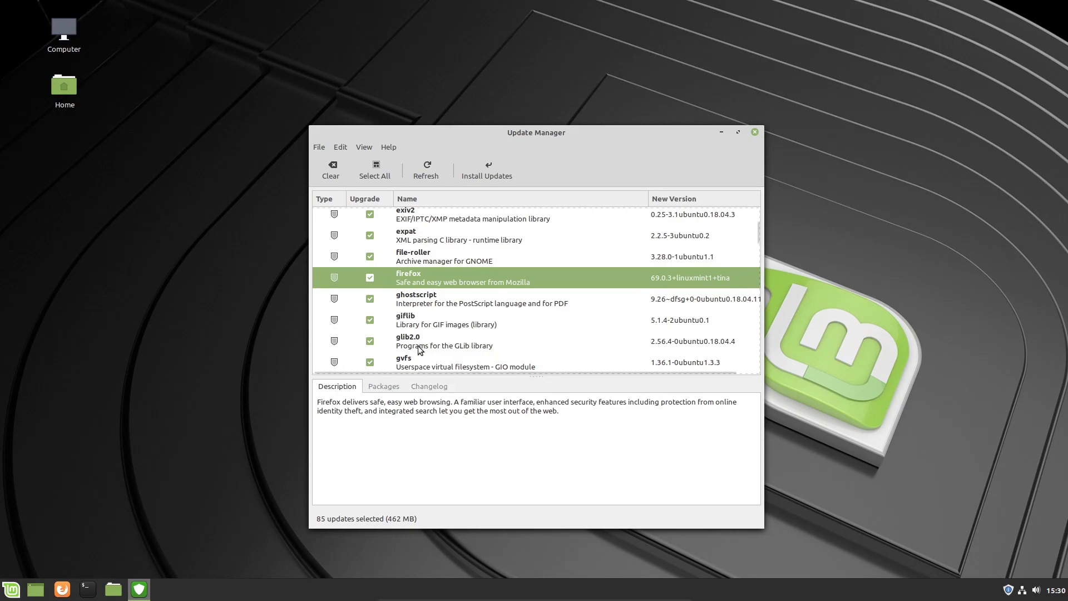
pyautogui.click(385, 387)
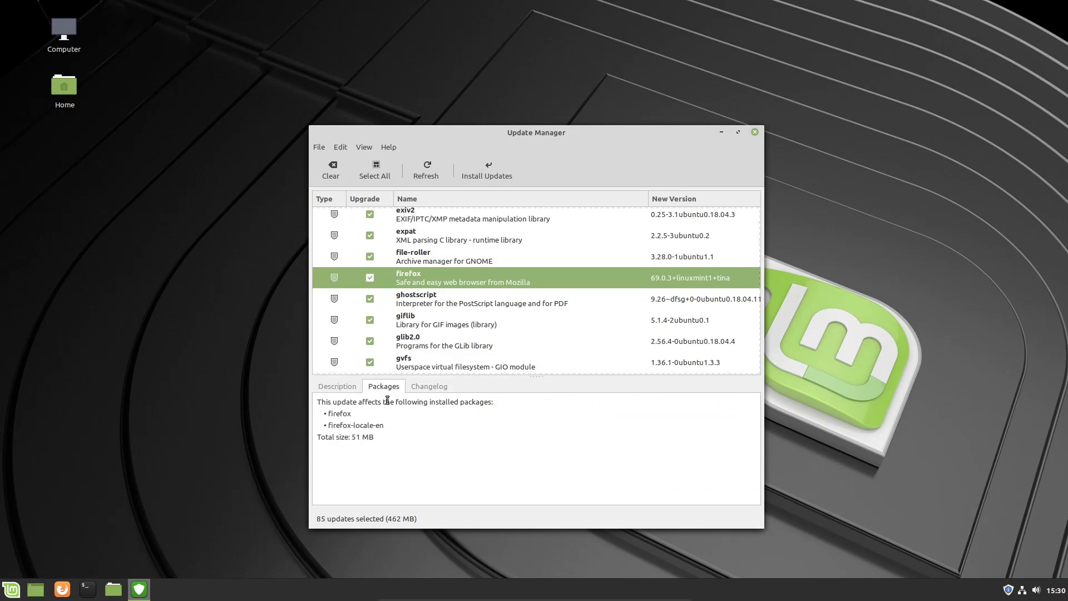
pyautogui.click(439, 389)
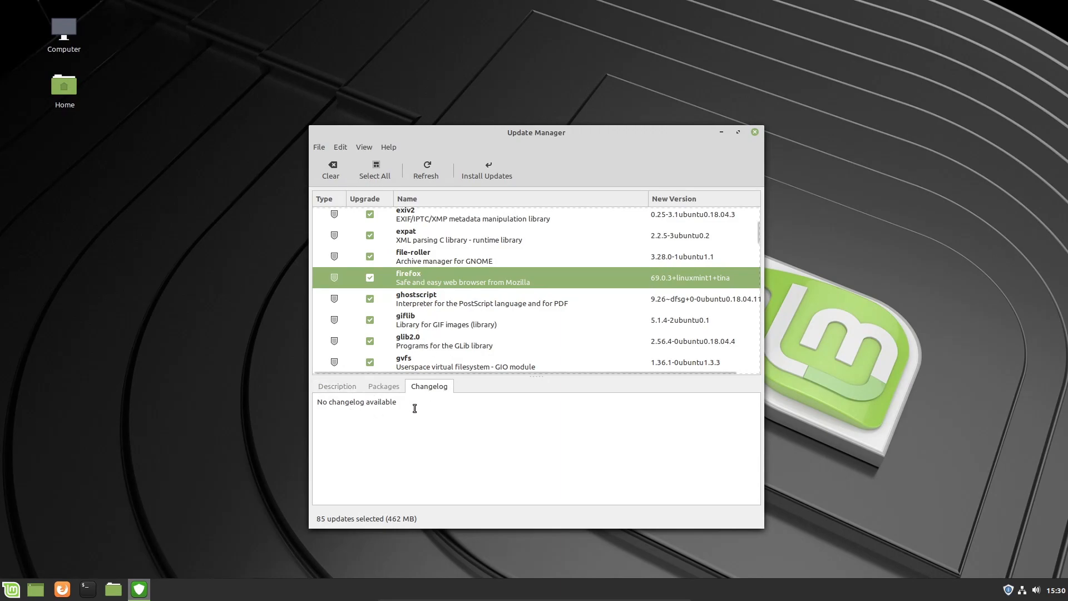
pyautogui.click(344, 388)
# - Examine the linux-4.15.0-65.74 kernel update's description and look through the surrounding security and software updates
pyautogui.scroll(-1, 462, 220)
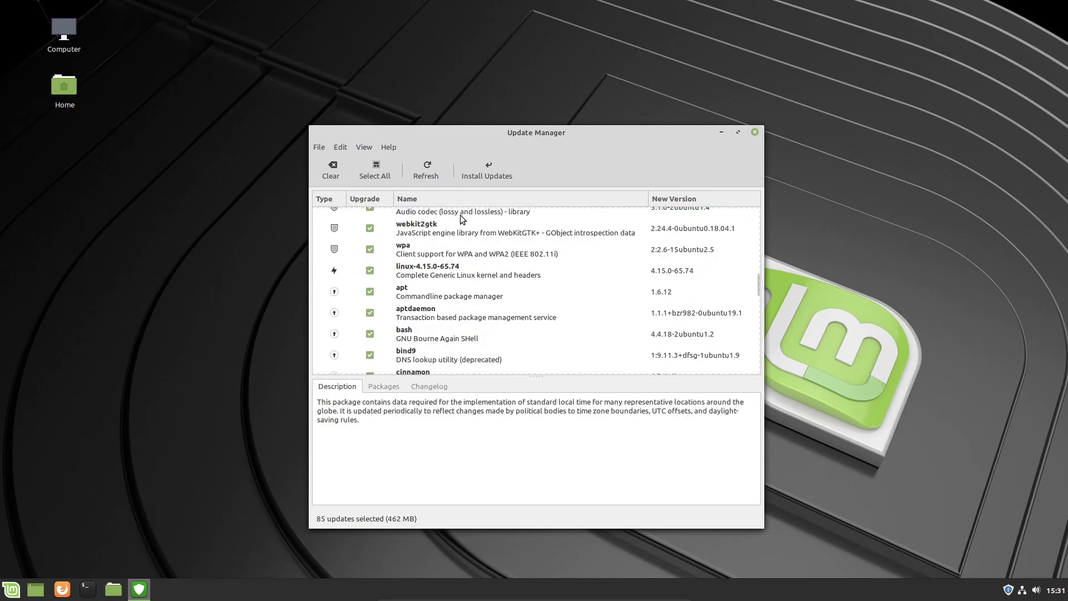
pyautogui.scroll(2, 460, 215)
pyautogui.scroll(-4, 467, 268)
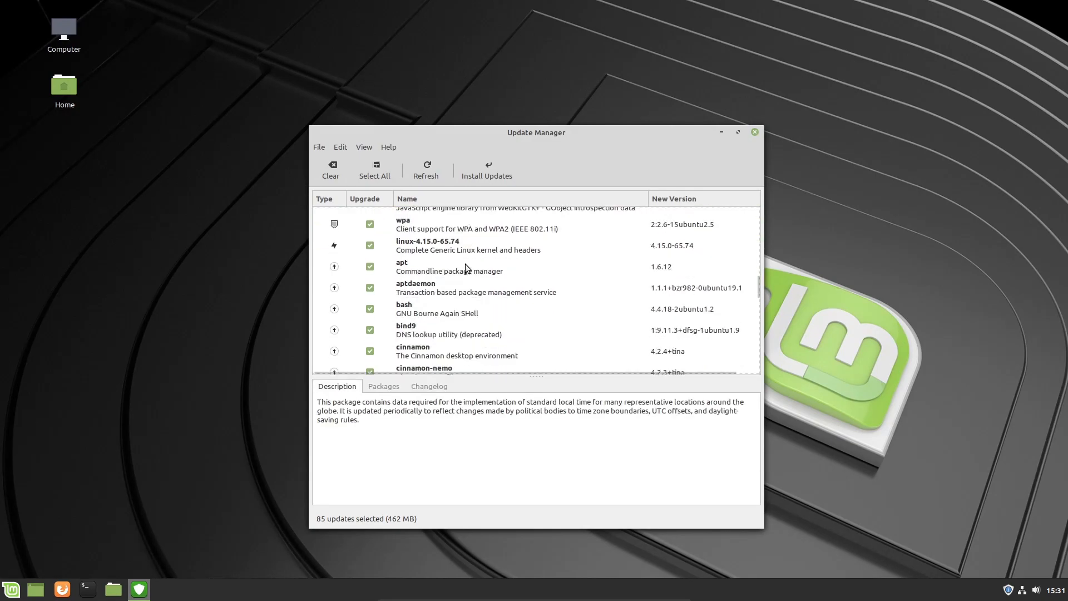
pyautogui.scroll(-1, 467, 269)
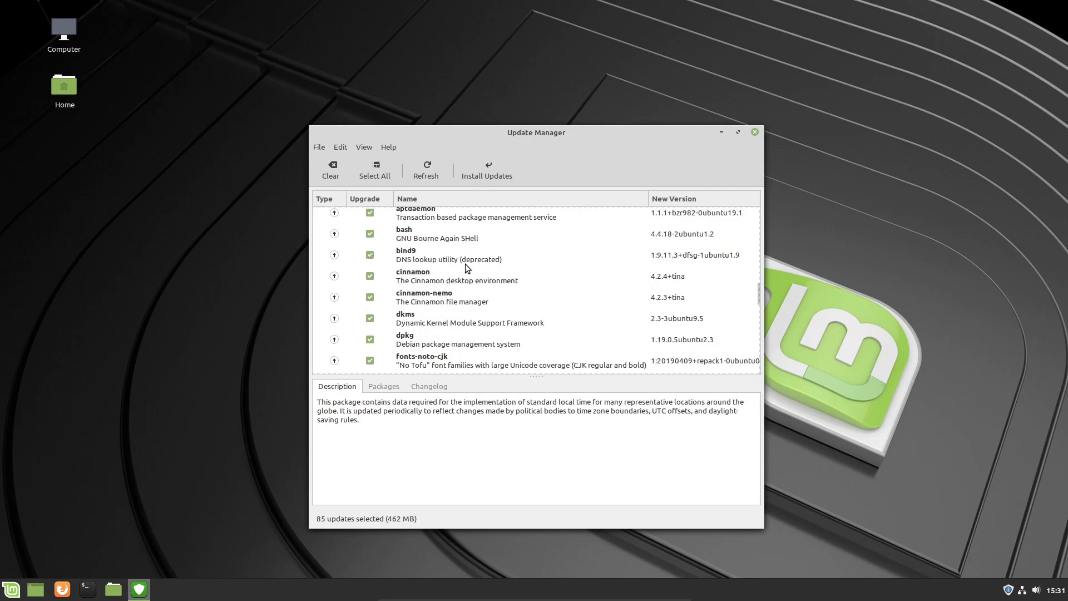
pyautogui.scroll(2, 467, 268)
pyautogui.scroll(1, 466, 267)
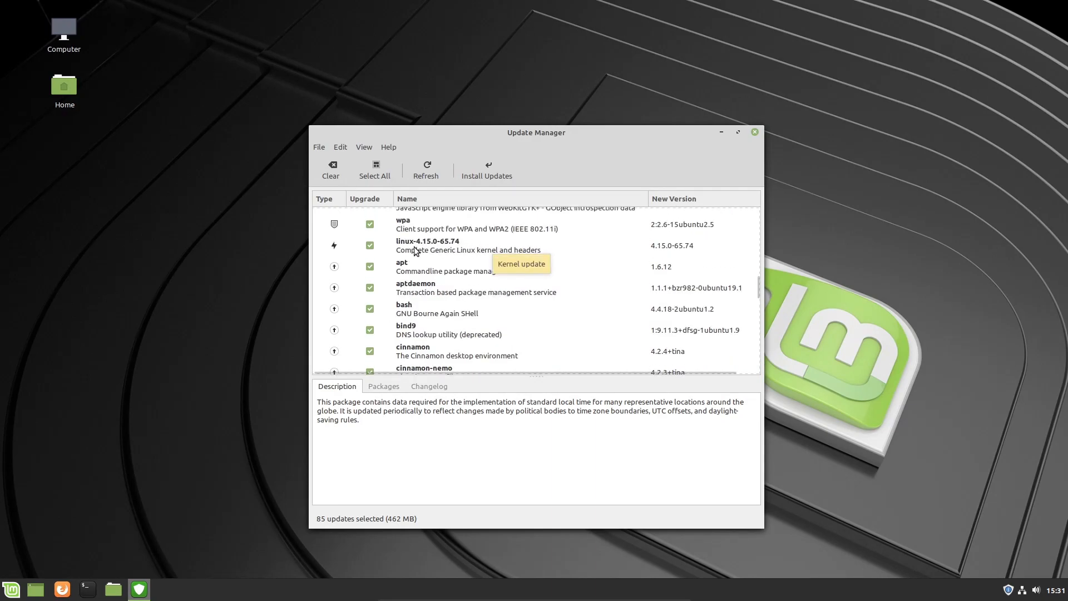
pyautogui.click(445, 249)
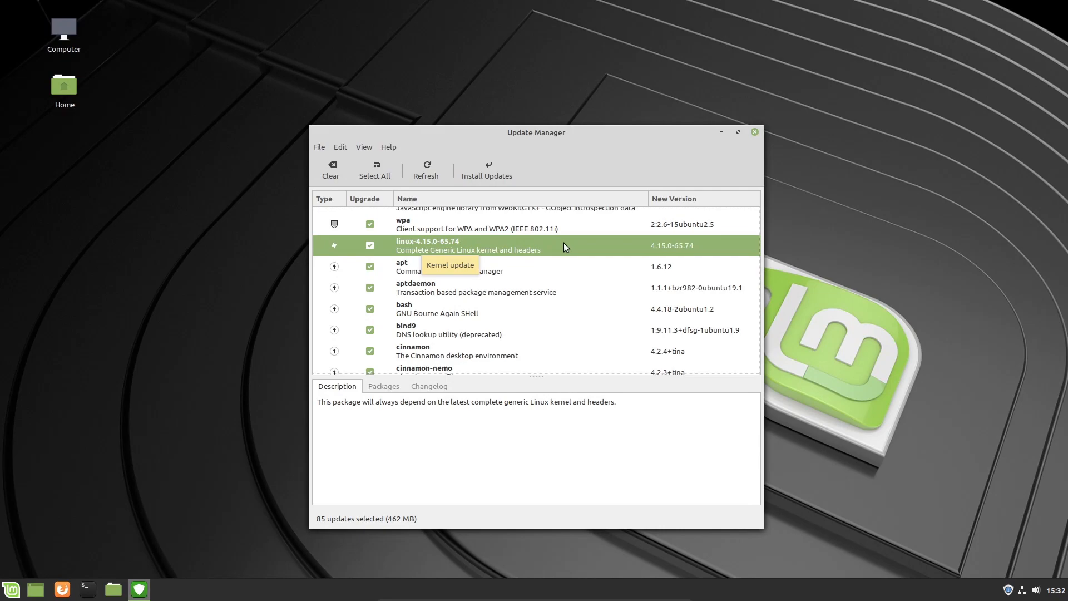
pyautogui.scroll(-3, 532, 302)
pyautogui.scroll(-2, 533, 302)
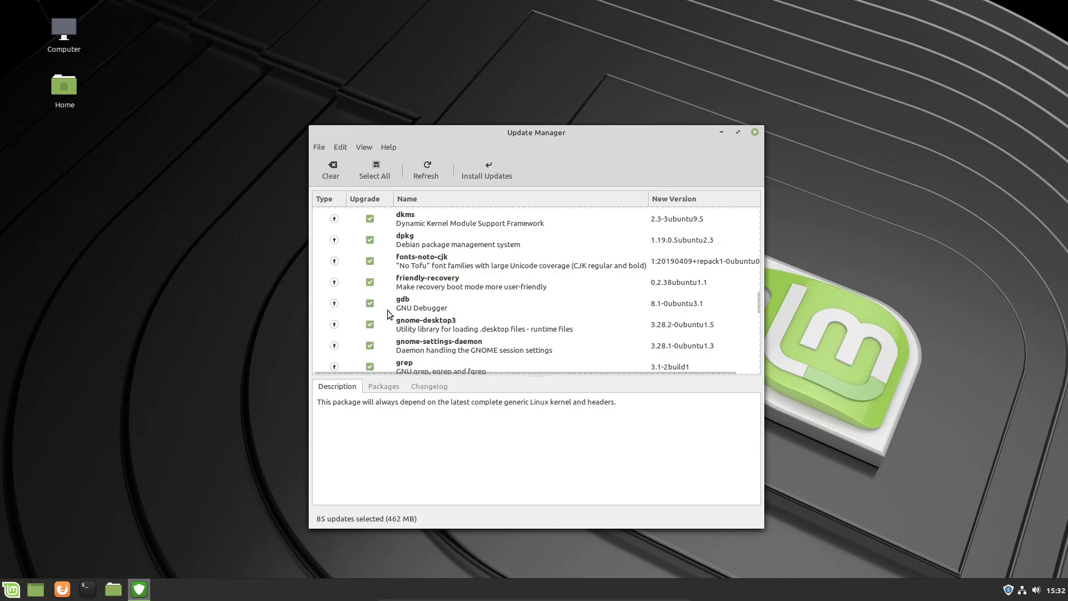
# - Exclude the aspell, bzip2 and cups updates from the upgrade, and reselect all available updates
pyautogui.moveTo(758, 301); pyautogui.dragTo(383, 227)
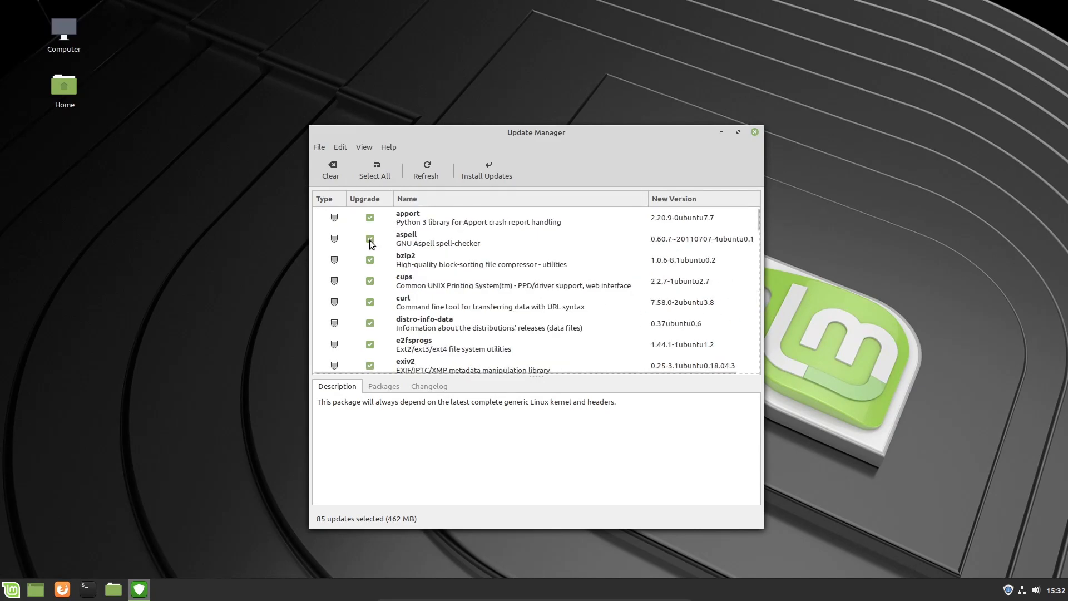
pyautogui.click(370, 239)
pyautogui.click(370, 261)
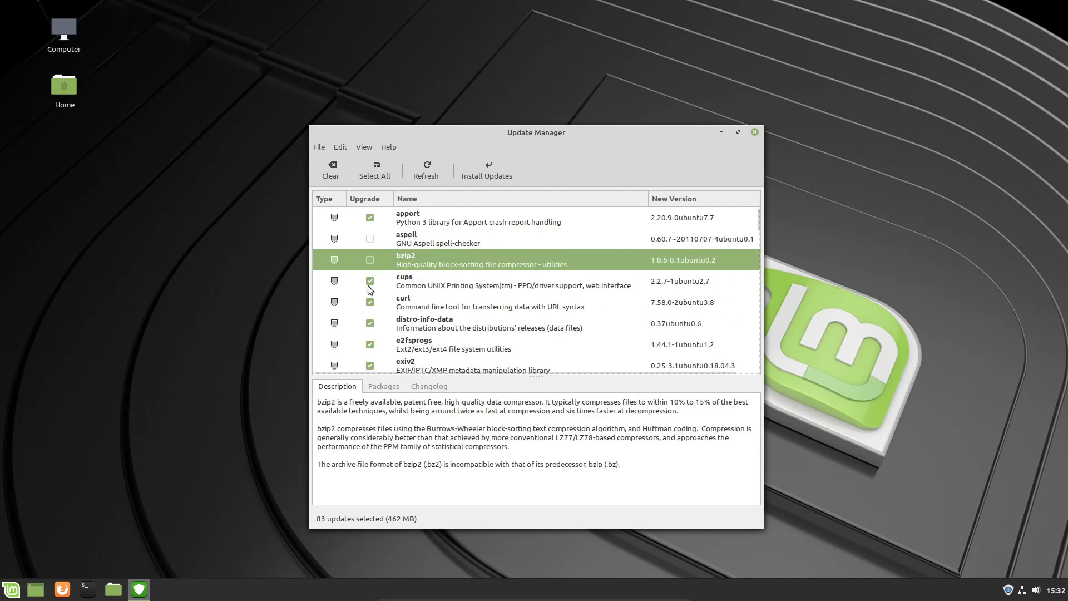
pyautogui.click(368, 281)
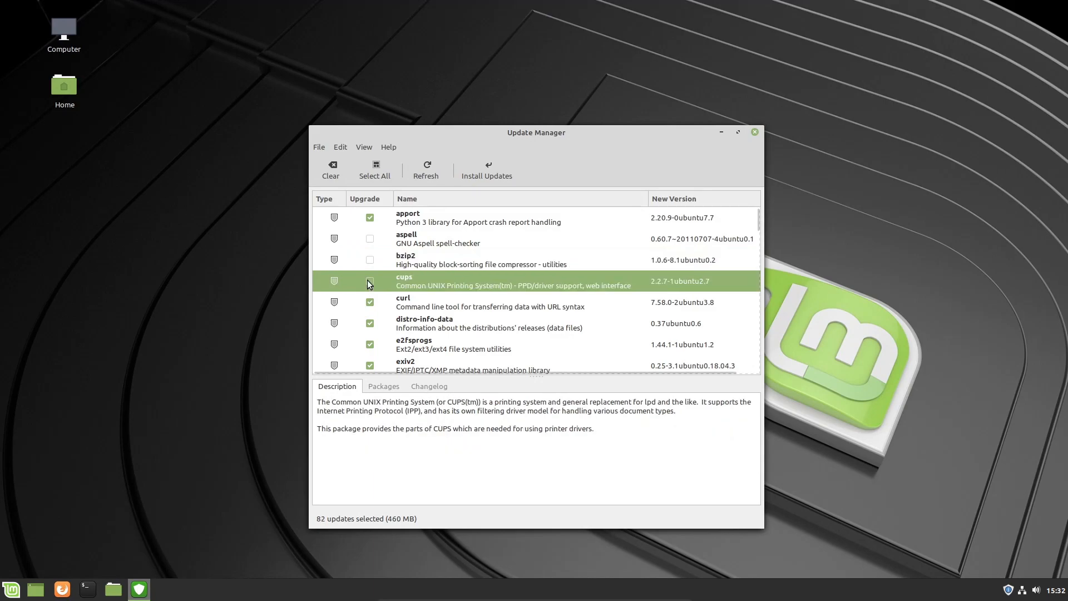
pyautogui.click(374, 171)
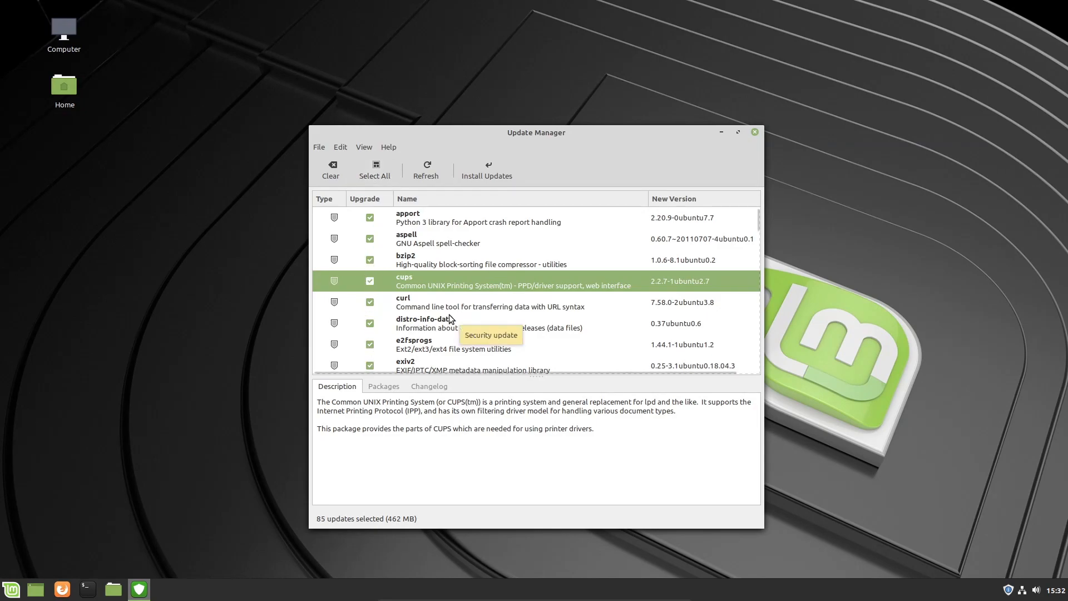
# - Install all selected updates, accepting the additional package changes and authenticating with the account password
pyautogui.click(506, 171)
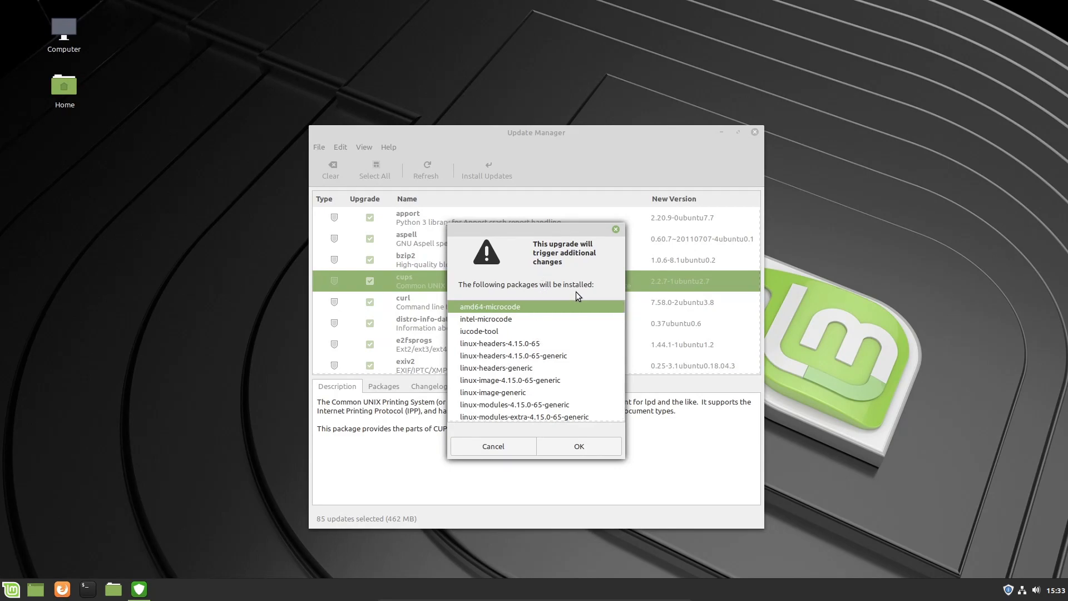
pyautogui.scroll(-2, 538, 337)
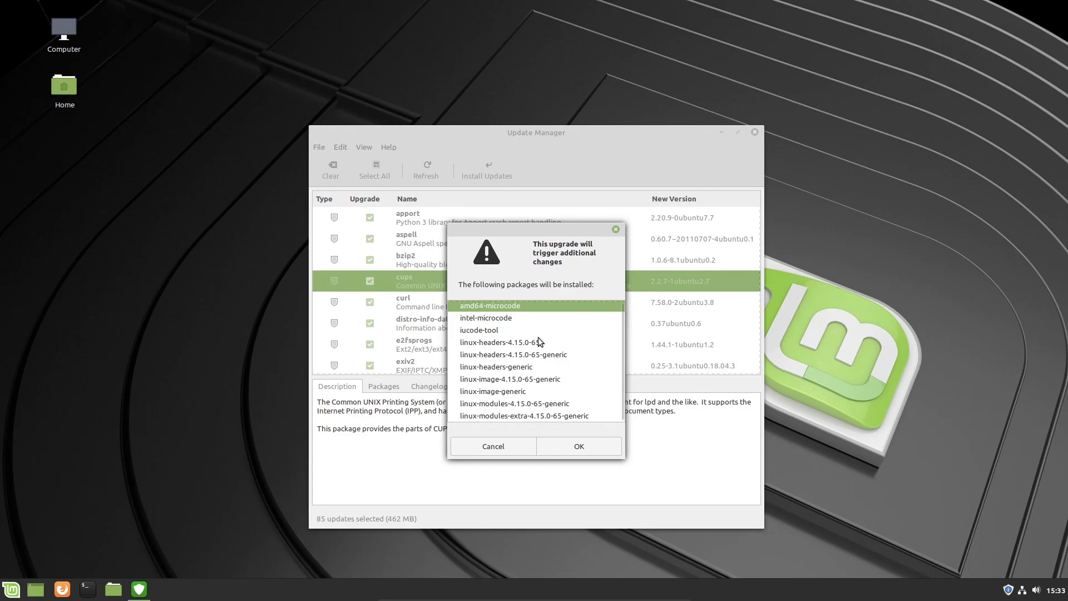
pyautogui.scroll(1, 595, 330)
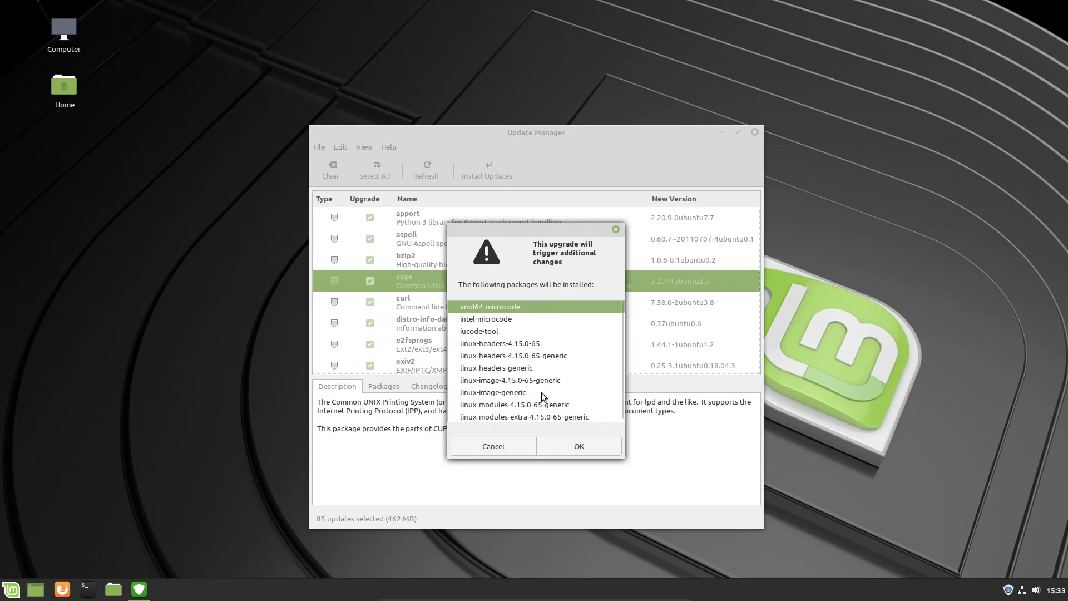
pyautogui.click(566, 446)
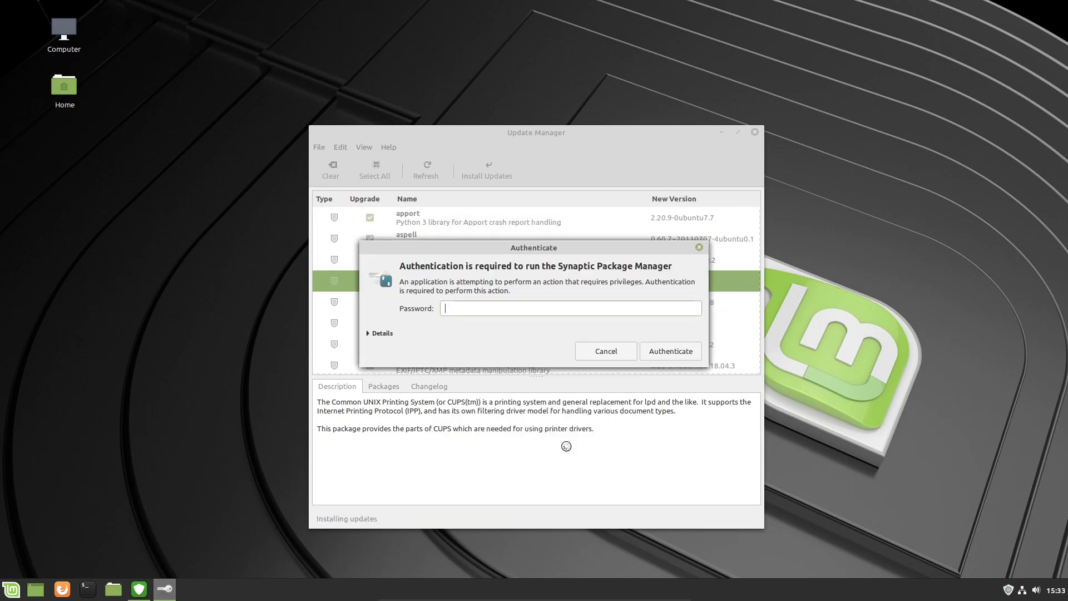
pyautogui.write('••••')
pyautogui.press('Return')
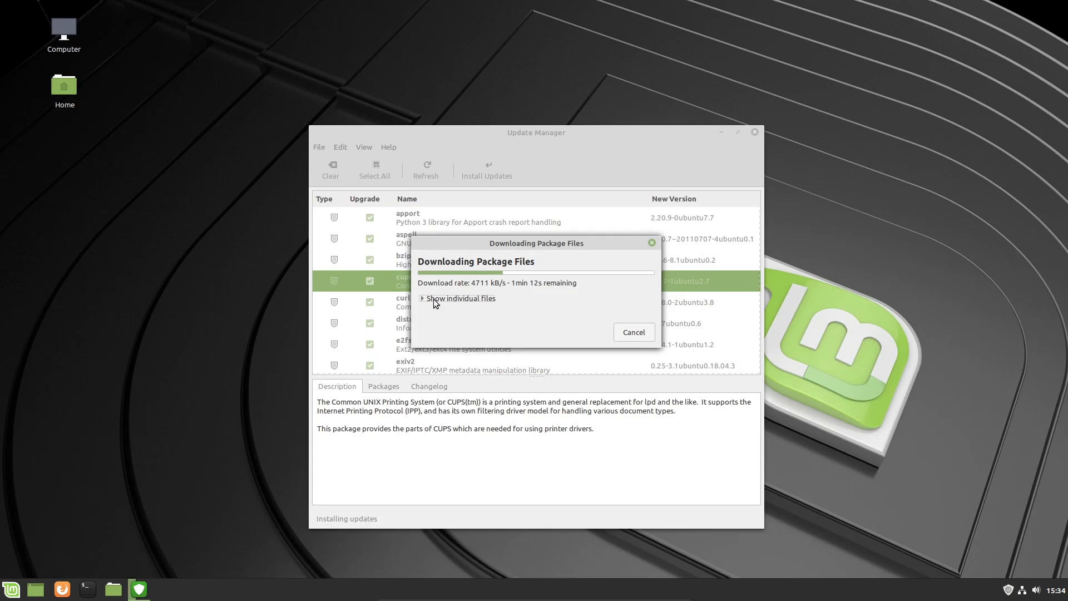
# - Inspect the individual file downloads and the installation details while the updates are applied, collapsing each view again
pyautogui.click(464, 298)
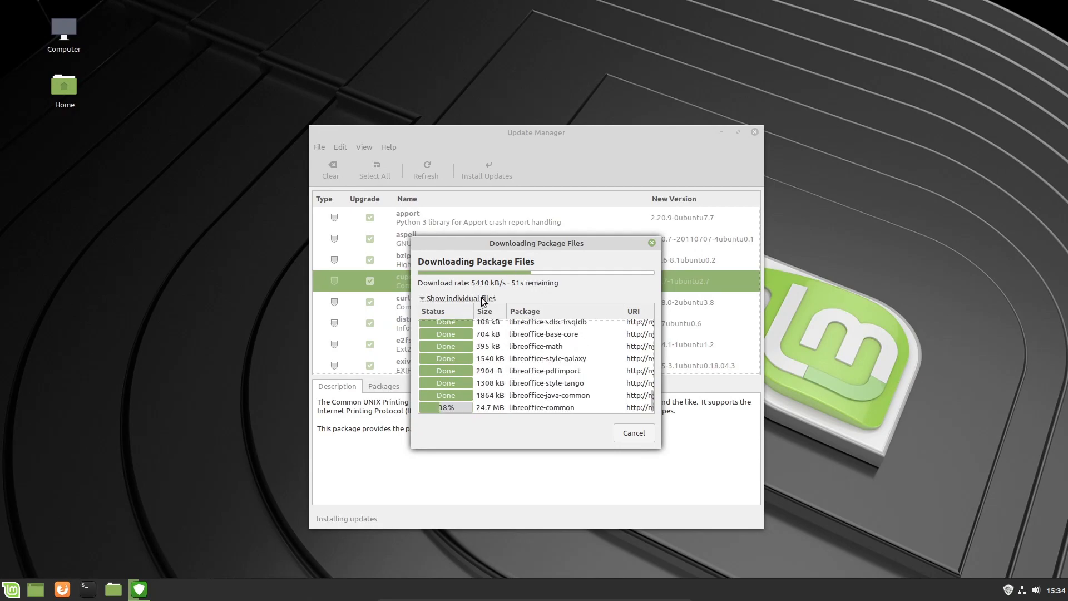
pyautogui.click(482, 300)
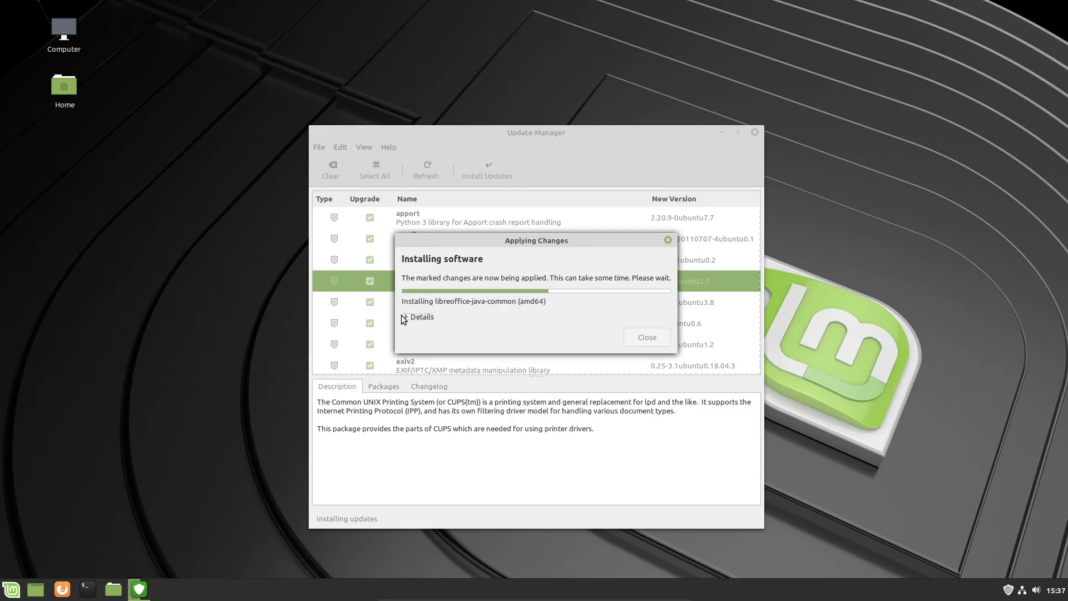
pyautogui.click(421, 317)
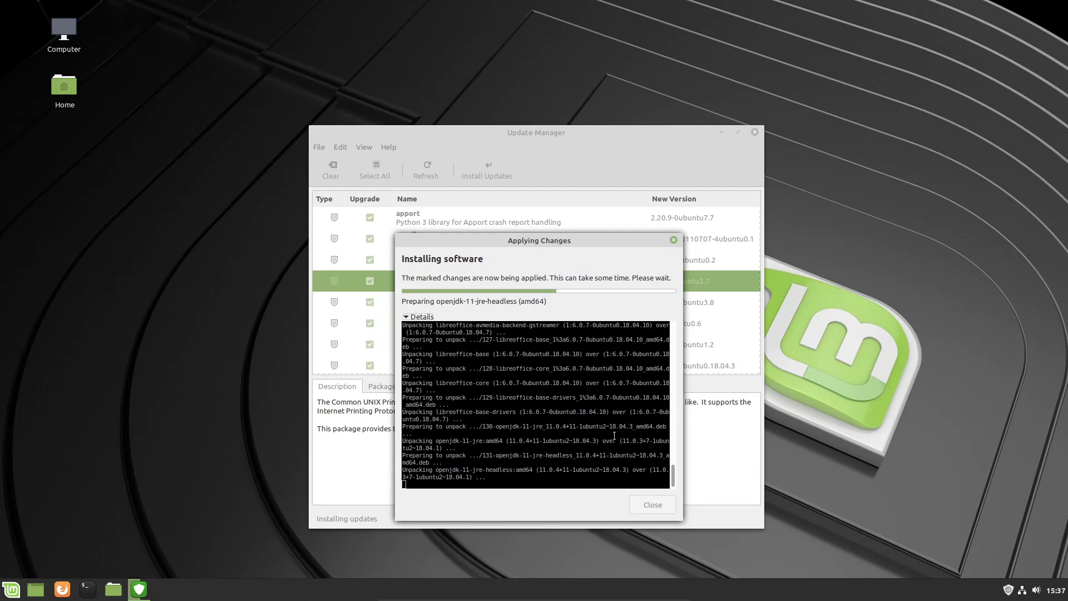
pyautogui.click(416, 316)
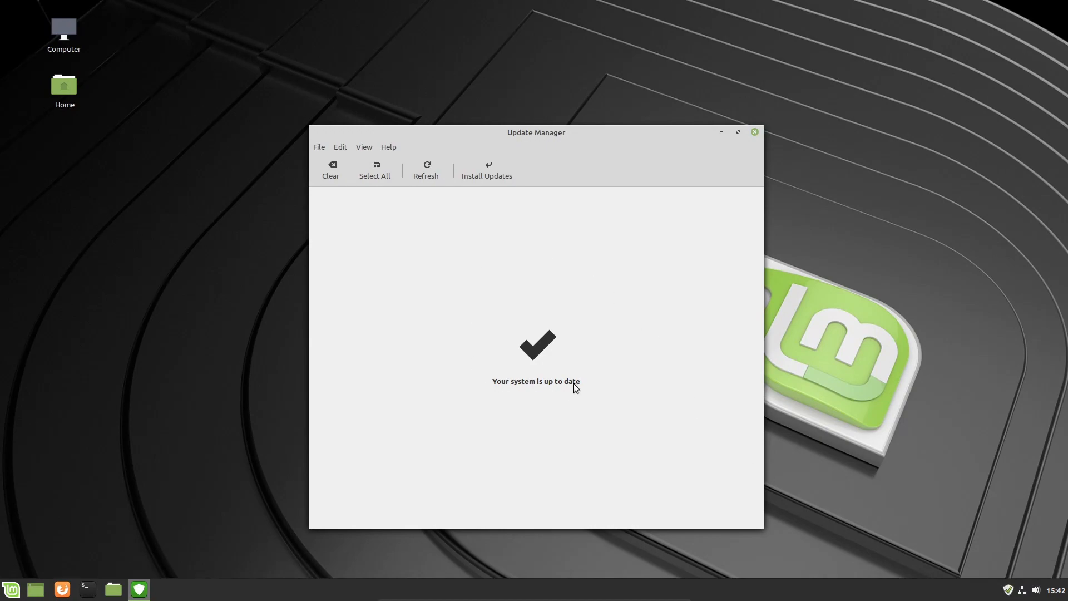
# - Review the available 5.0 and 4.18 Linux kernels, view the options for kernel 5.0.0-31, and close the Kernels window
pyautogui.click(360, 149)
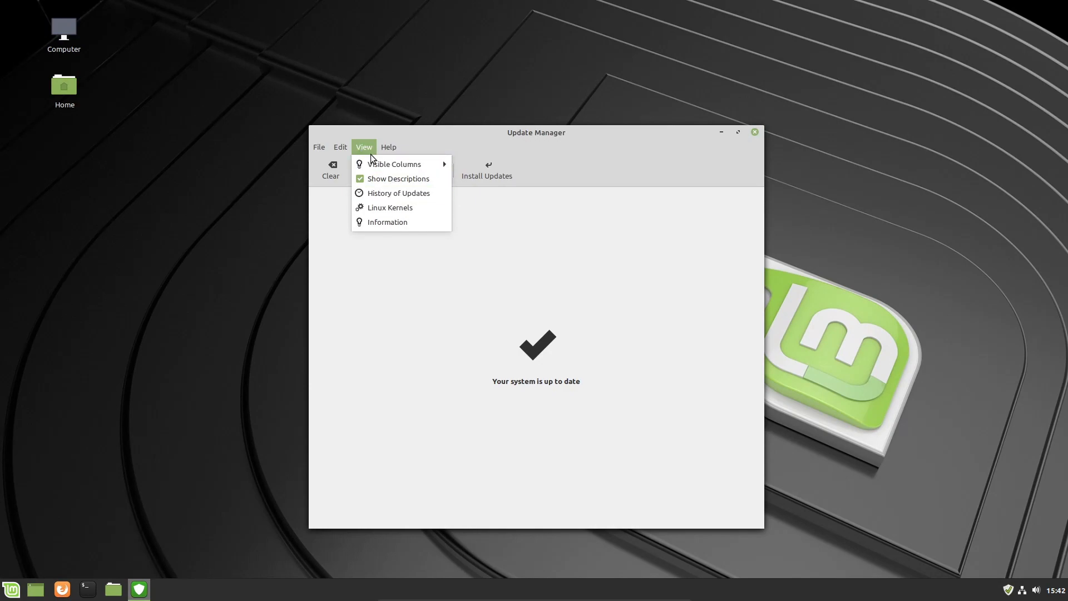
pyautogui.click(422, 212)
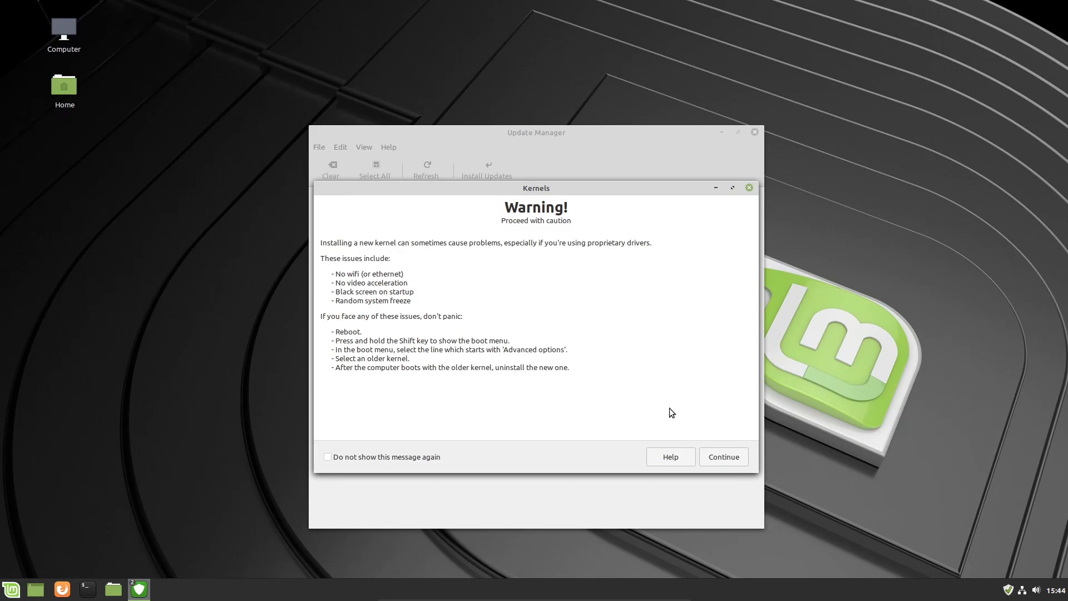
pyautogui.click(721, 458)
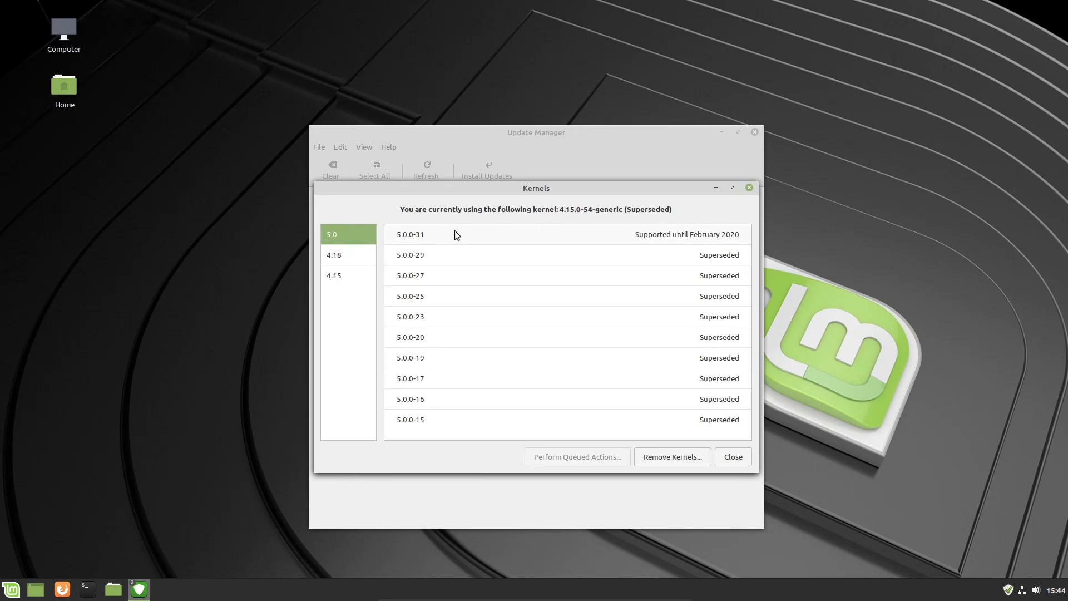
pyautogui.click(345, 255)
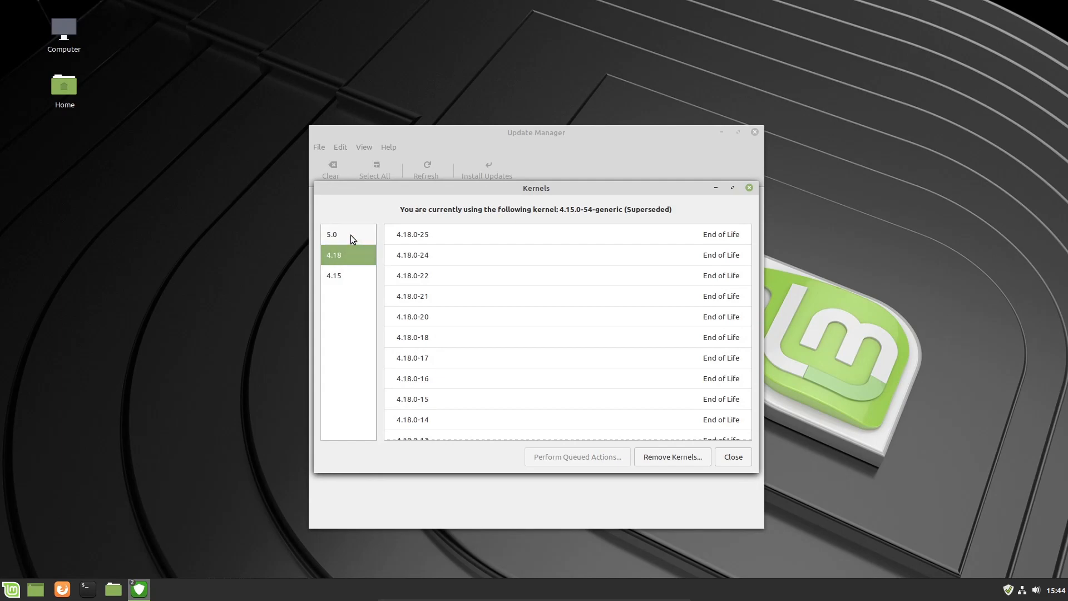
pyautogui.click(360, 236)
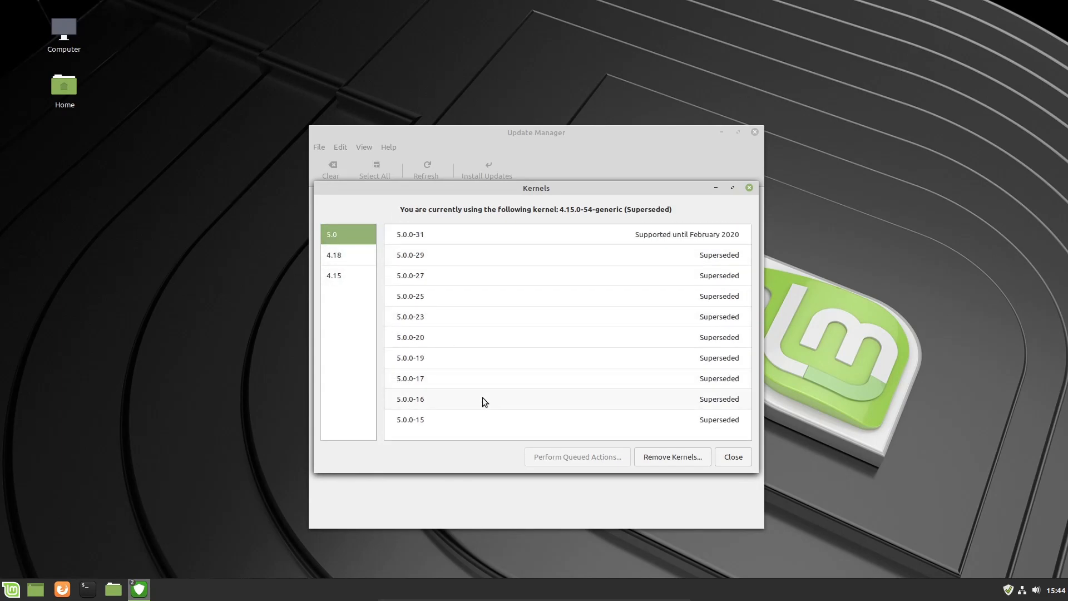
pyautogui.click(457, 235)
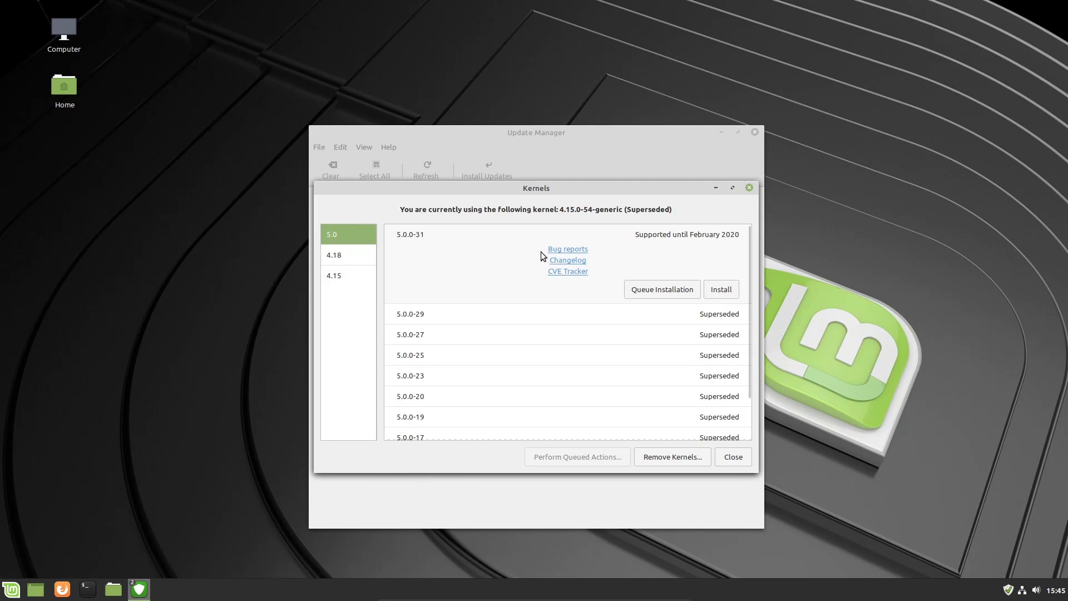
pyautogui.click(733, 457)
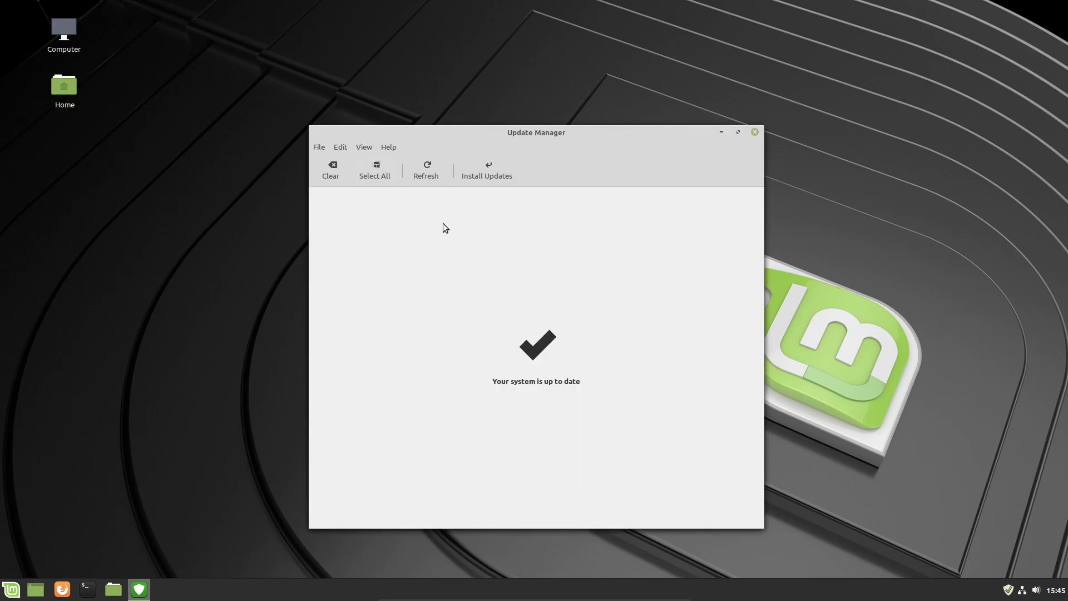
# - Review the interface and auto-refresh options in the Update Manager preferences, close them, and check the other available configuration entries
pyautogui.click(340, 147)
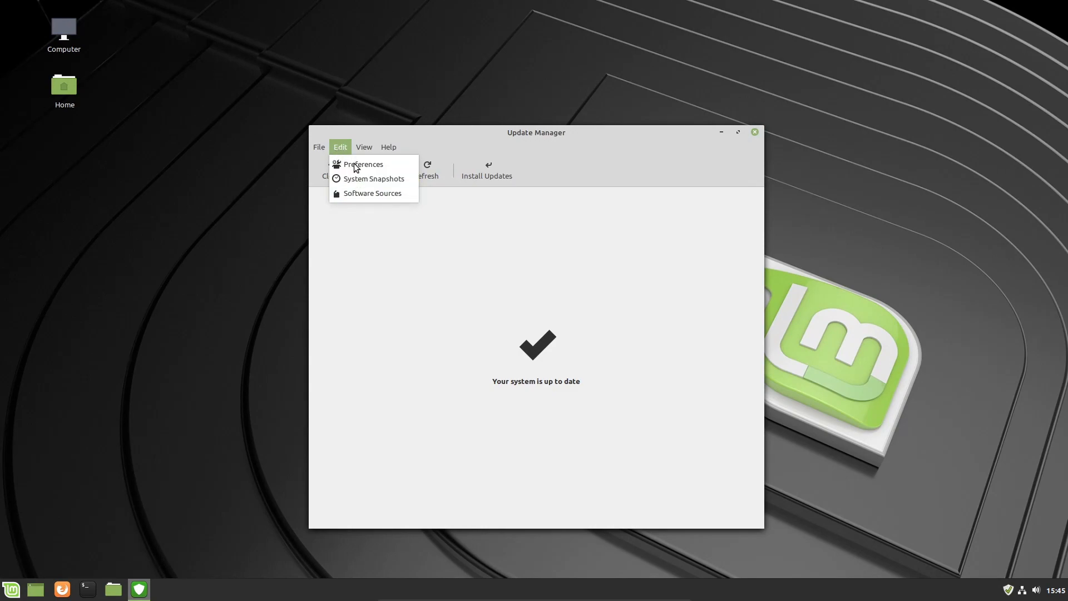
pyautogui.click(354, 165)
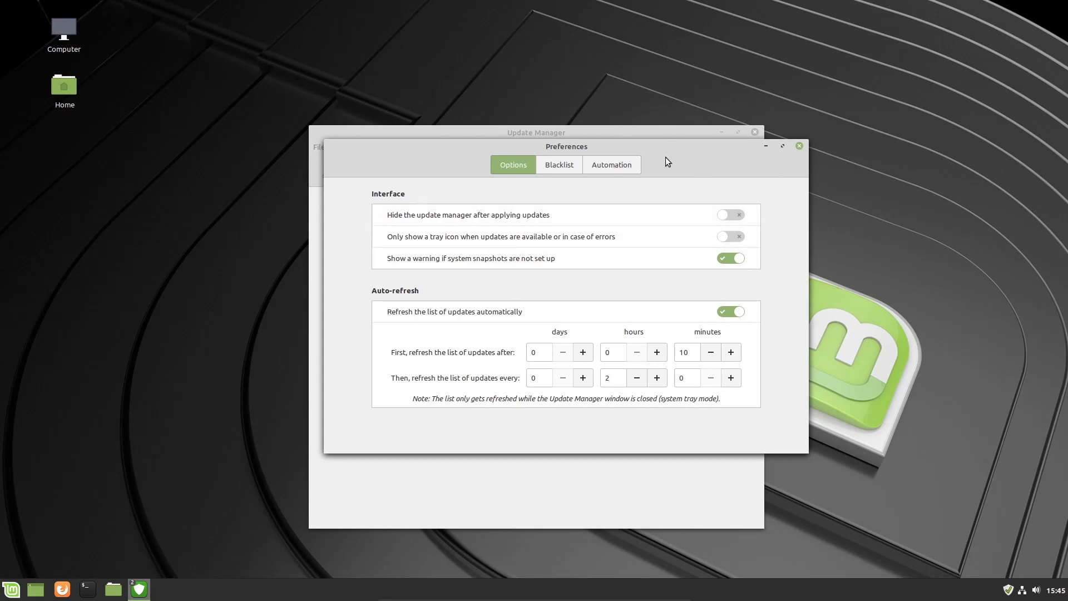
pyautogui.press('Escape')
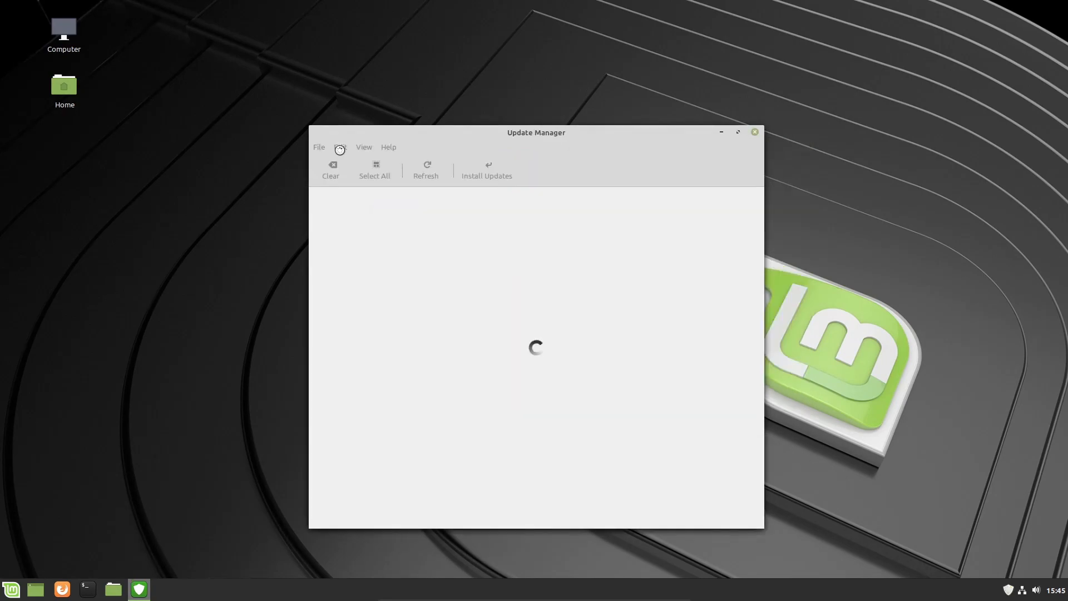
pyautogui.click(340, 147)
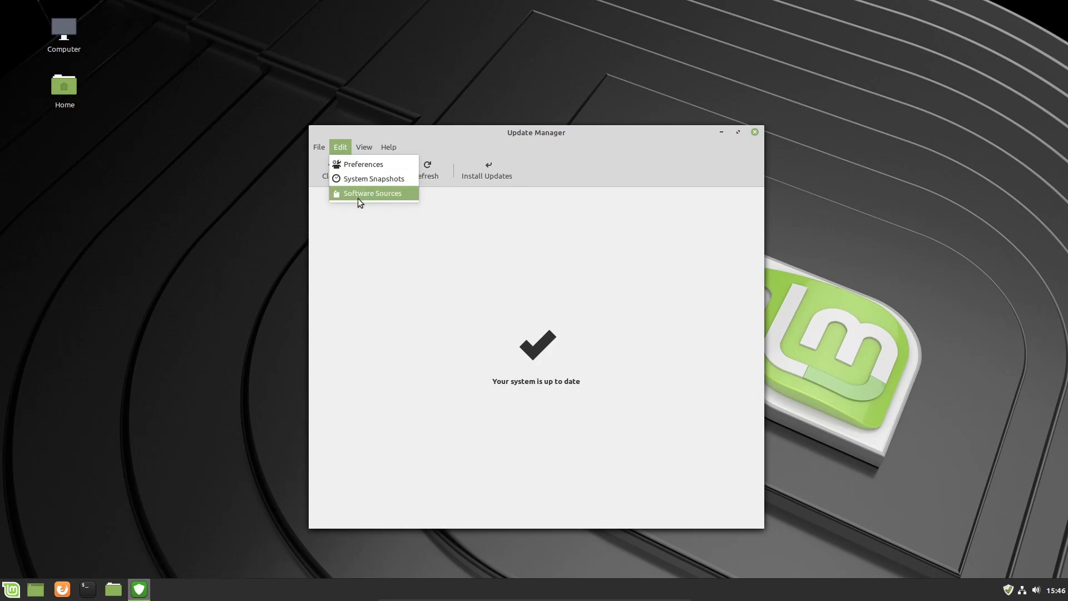
pyautogui.click(337, 148)
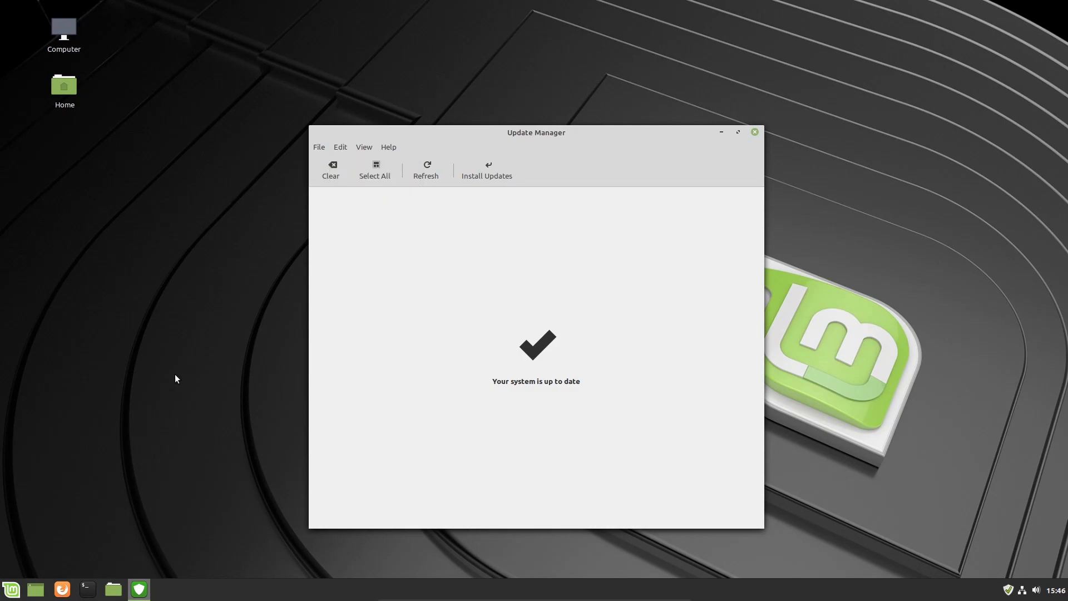
pyautogui.click(11, 593)
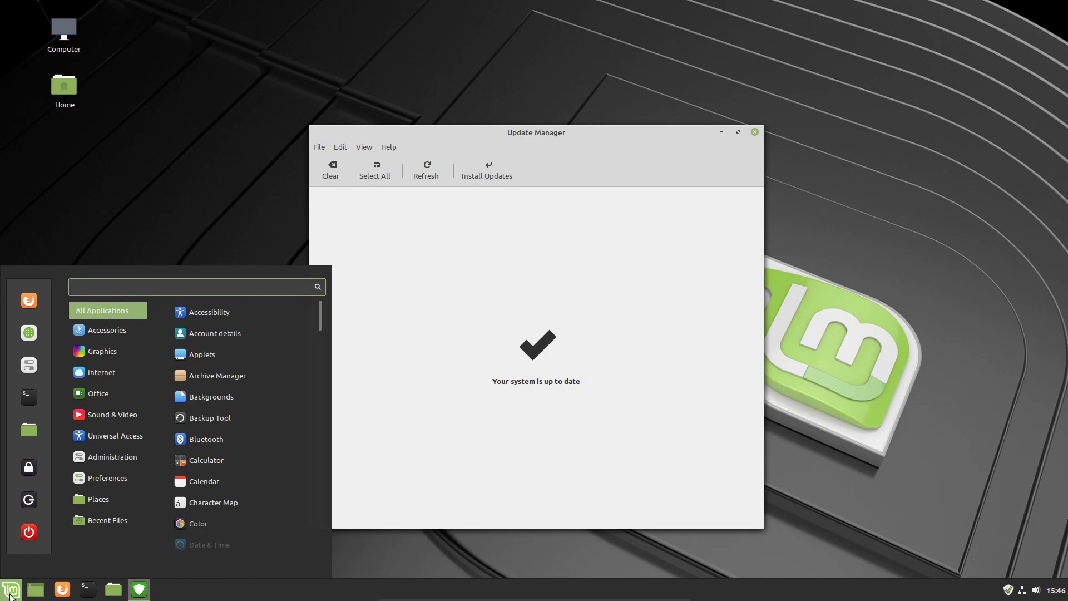
pyautogui.write('snl')
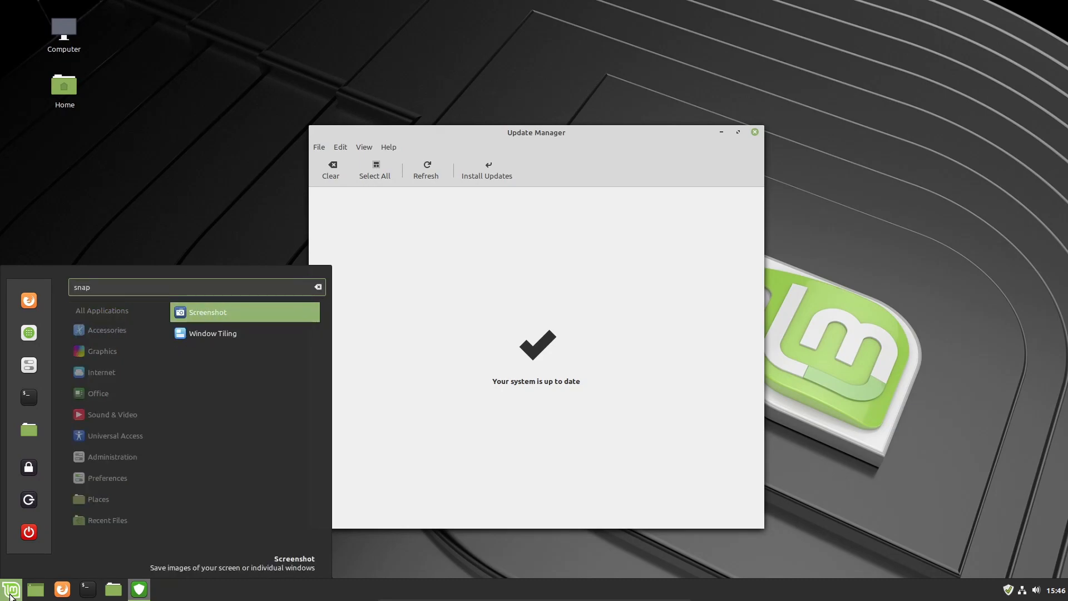
pyautogui.press('BackSpace')
pyautogui.press('BackSpace')
pyautogui.press('BackSpace')
pyautogui.press('BackSpace')
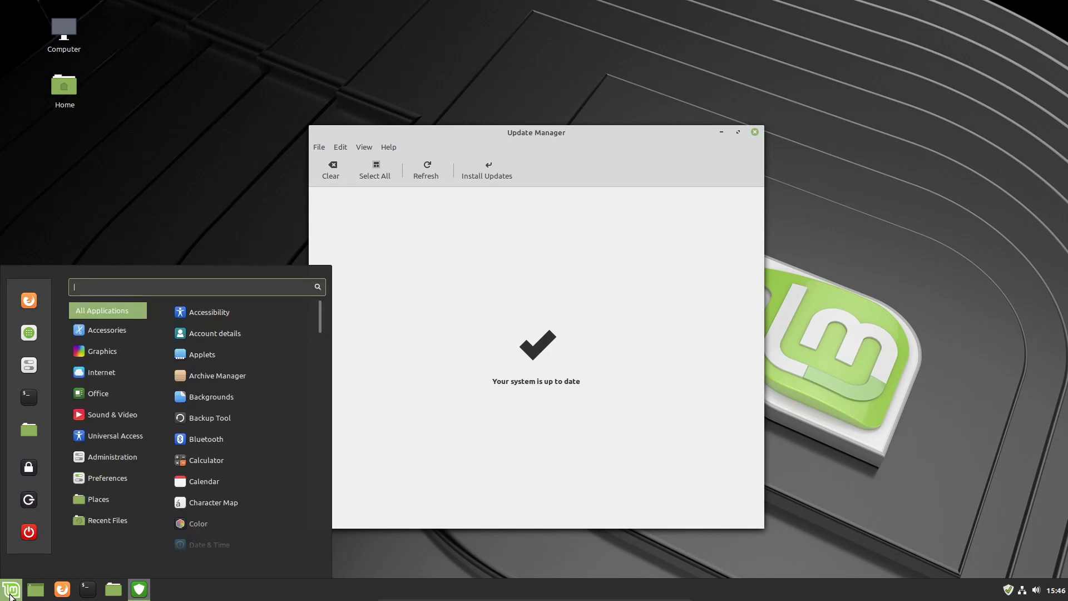
# - Search the installed applications for "timeshift" and launch Timeshift, authenticating with the account password, to view its snapshot overview
pyautogui.write('timeshift')
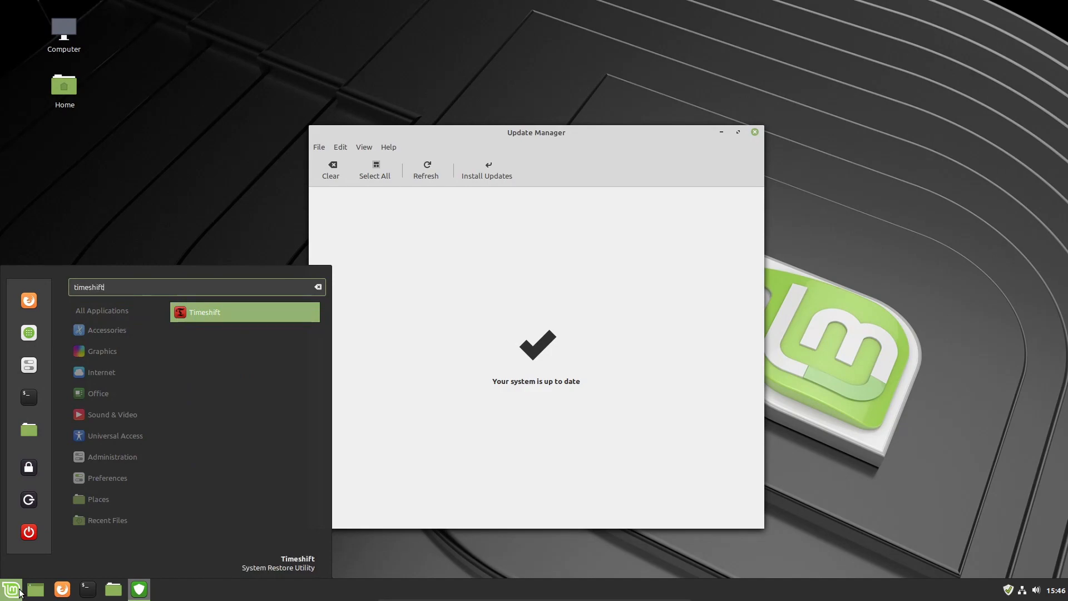
pyautogui.click(227, 311)
pyautogui.write('****')
pyautogui.press('Return')
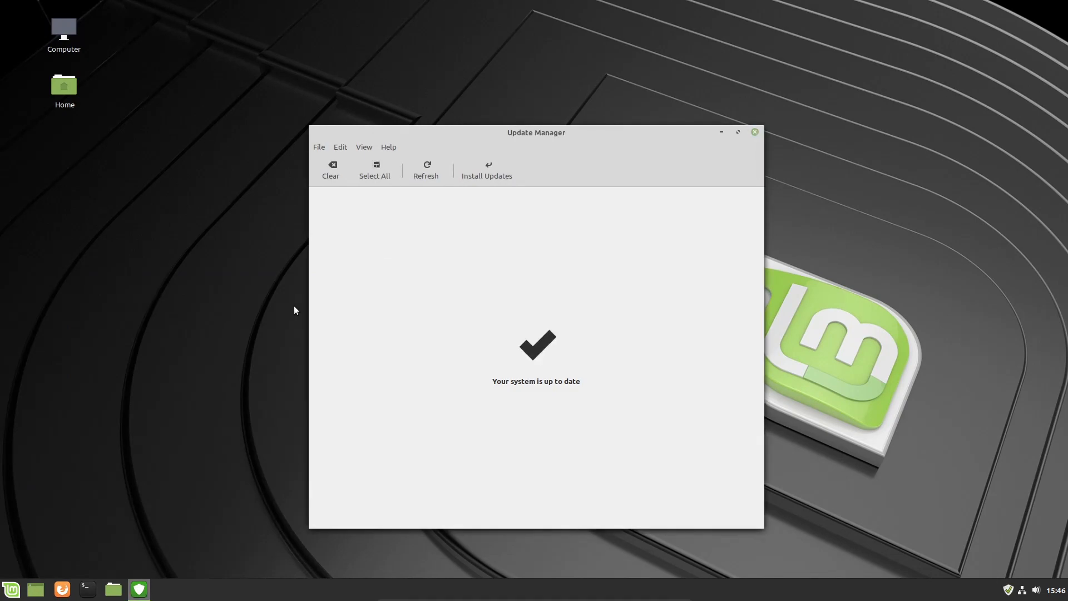
pyautogui.moveTo(504, 134); pyautogui.dragTo(460, 173)
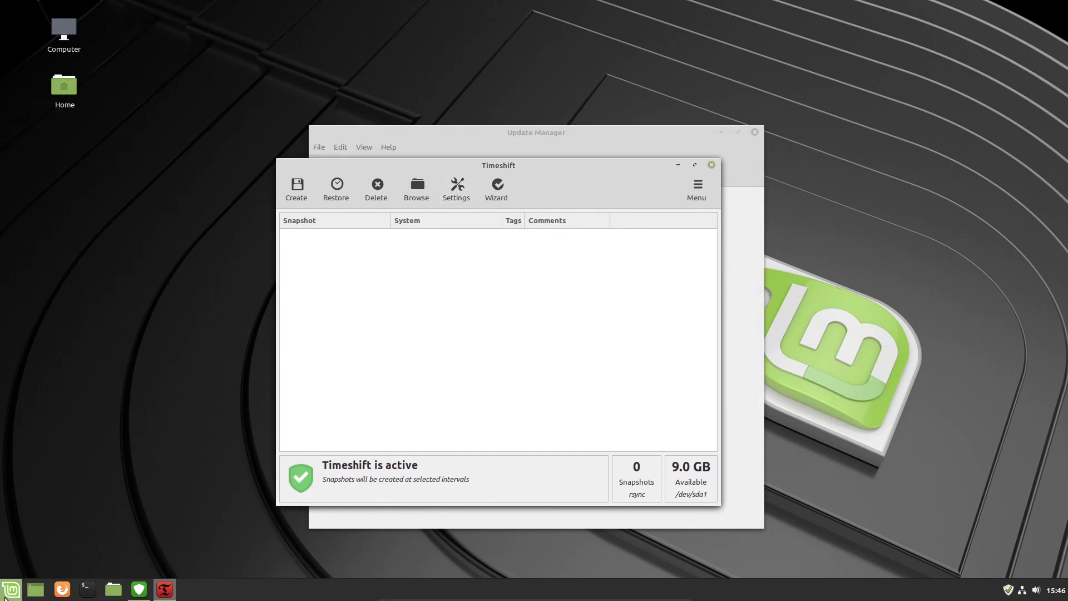
# - Search the installed applications for "snapshot", clear the search, and close the Timeshift window
pyautogui.click(10, 589)
pyautogui.write('snal')
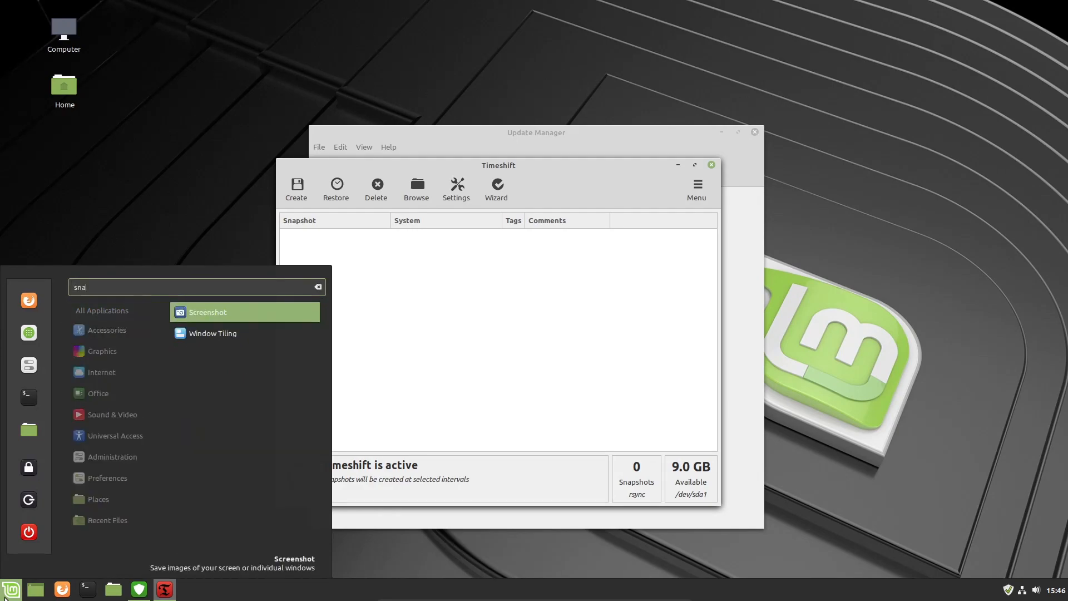
pyautogui.write('psho')
pyautogui.press('BackSpace')
pyautogui.press('BackSpace')
pyautogui.press('BackSpace')
pyautogui.press('BackSpace')
pyautogui.press('BackSpace')
pyautogui.press('BackSpace')
pyautogui.press('BackSpace')
pyautogui.press('BackSpace')
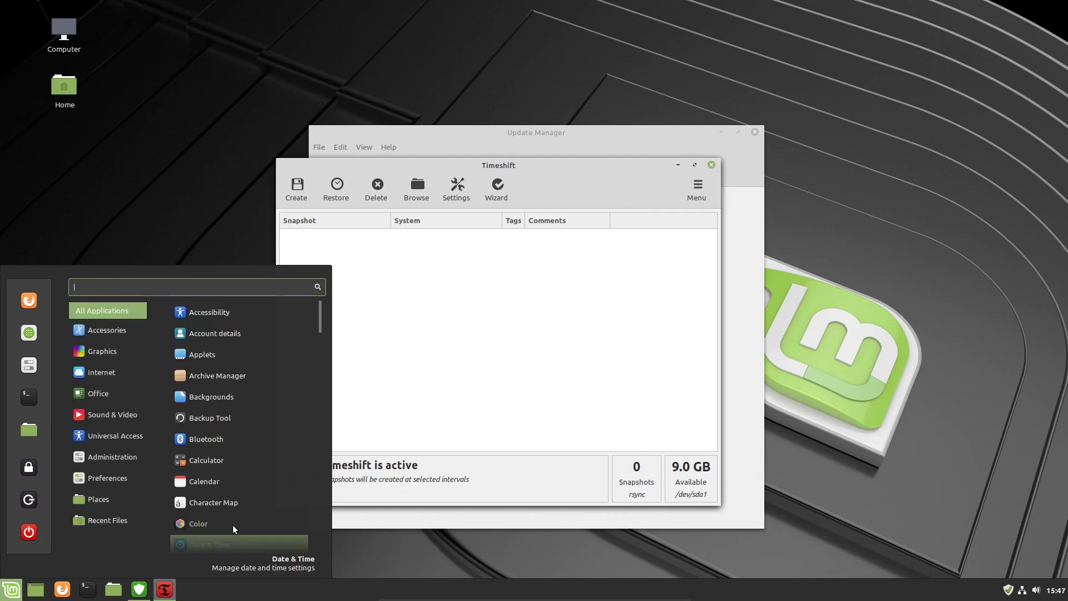
pyautogui.click(630, 170)
pyautogui.click(712, 164)
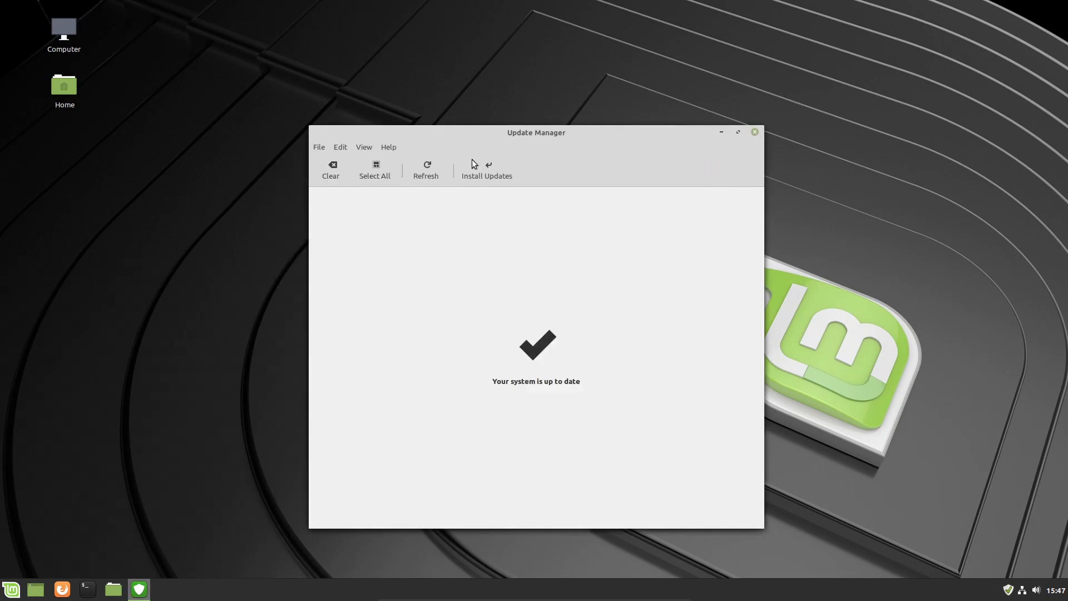
# - Launch Software Sources by searching for "soft", authenticate with the account password, view the official repository mirrors, and close the window
pyautogui.click(340, 148)
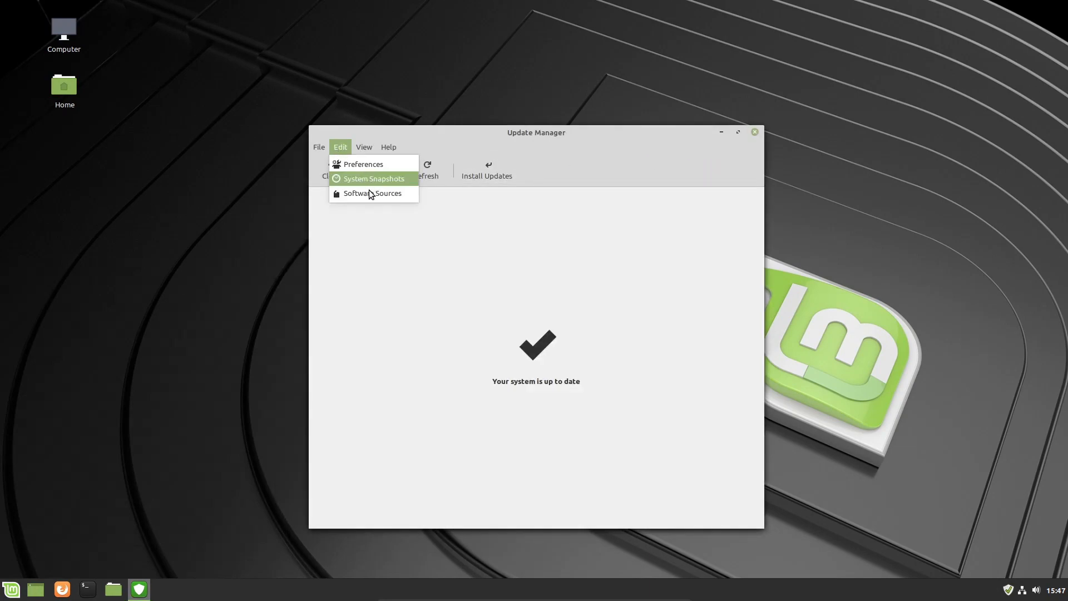
pyautogui.click(11, 589)
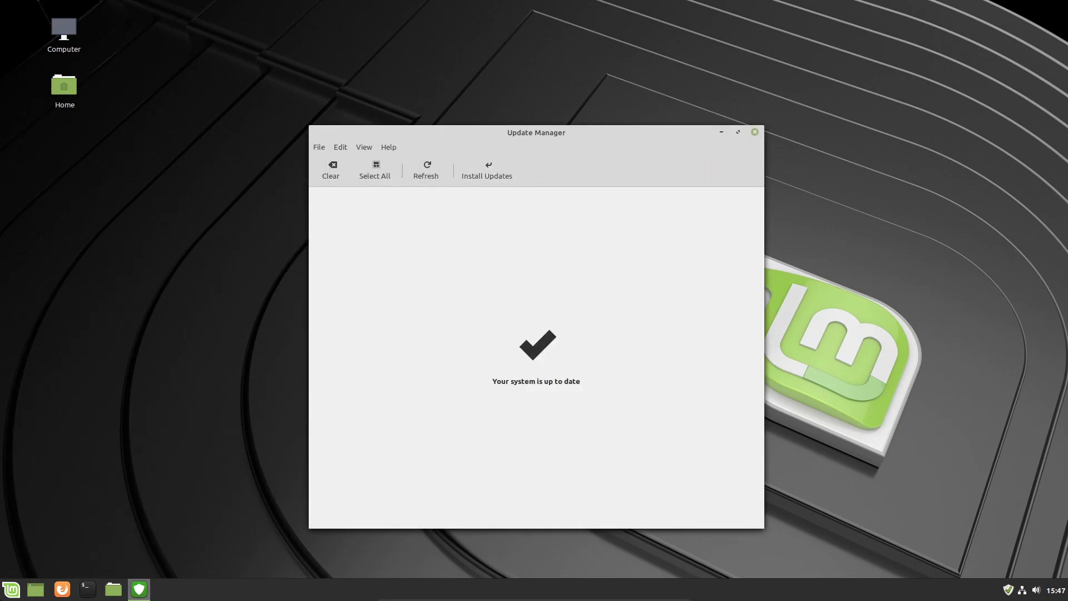
pyautogui.click(11, 589)
pyautogui.write('soft')
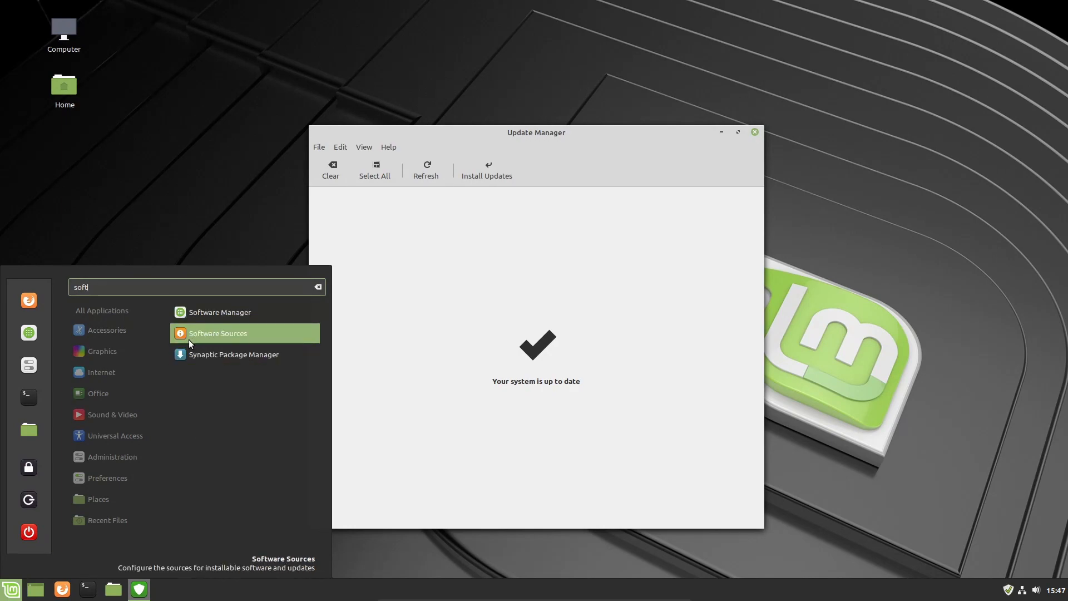
pyautogui.click(225, 342)
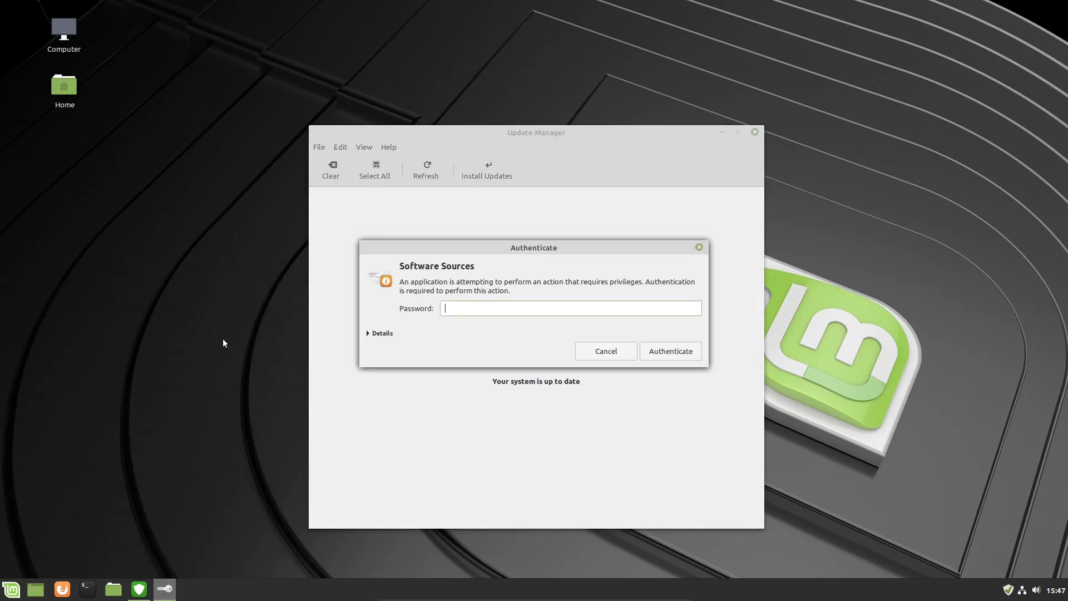
pyautogui.write('****')
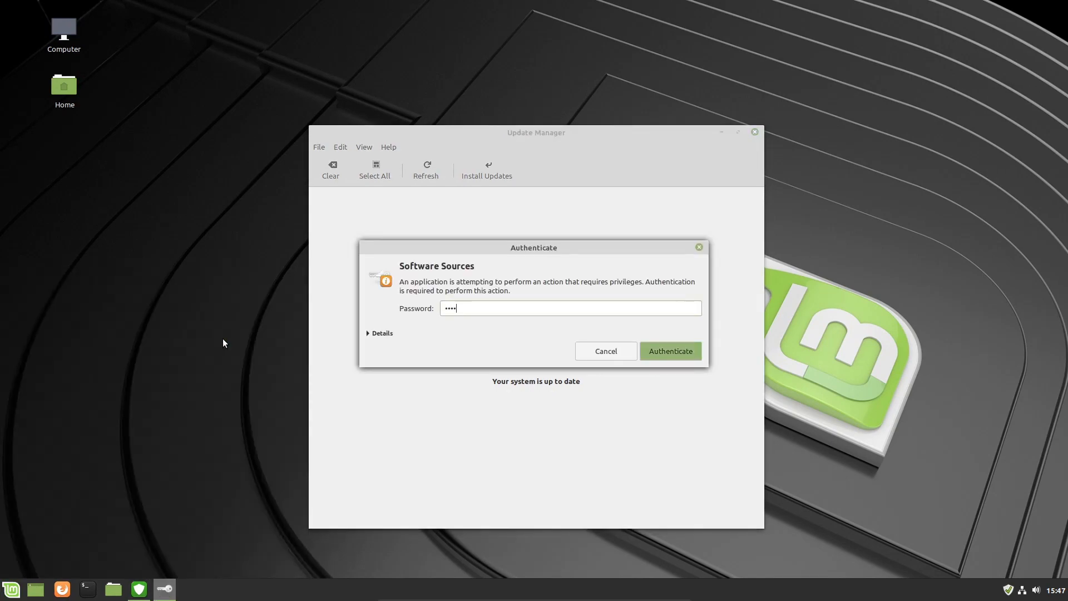
pyautogui.press('Return')
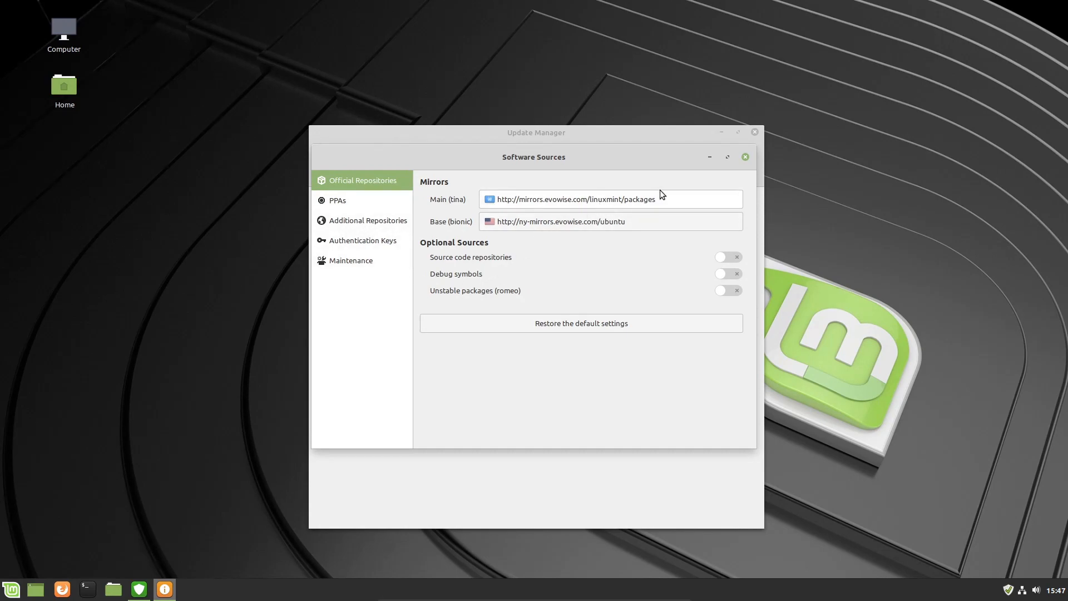
pyautogui.click(746, 158)
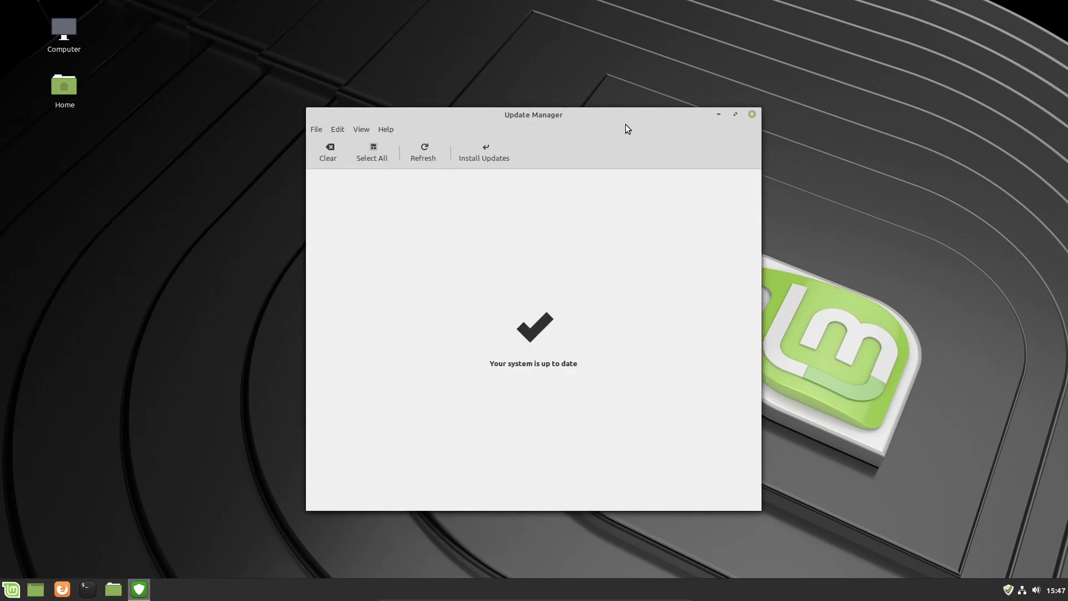